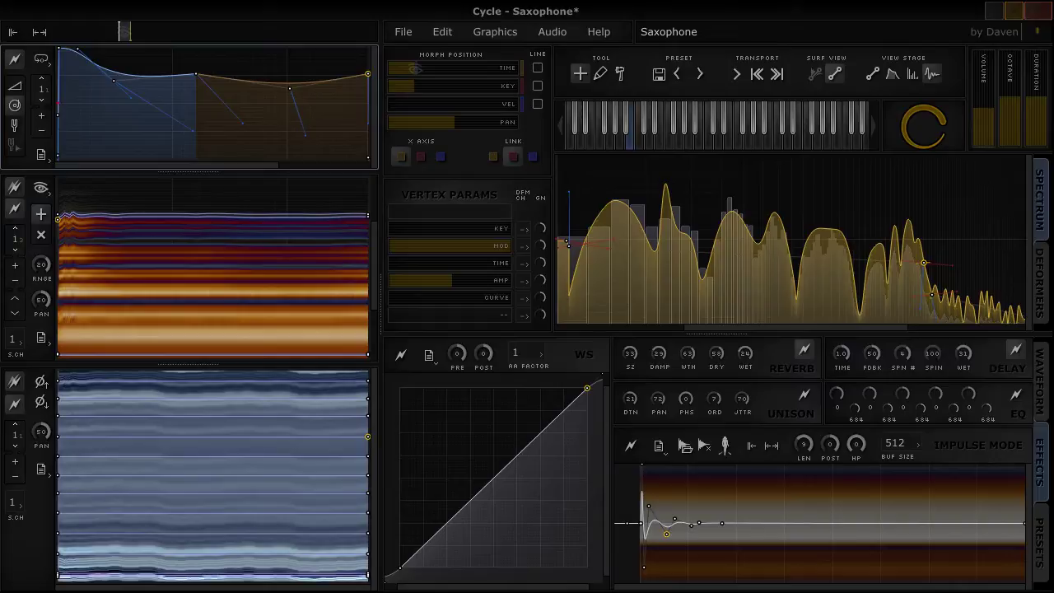
Step: Select vertices in the waveshaper, spectrum, impulse response and waveform surface to examine the parameters each type offers
left_click(586, 417)
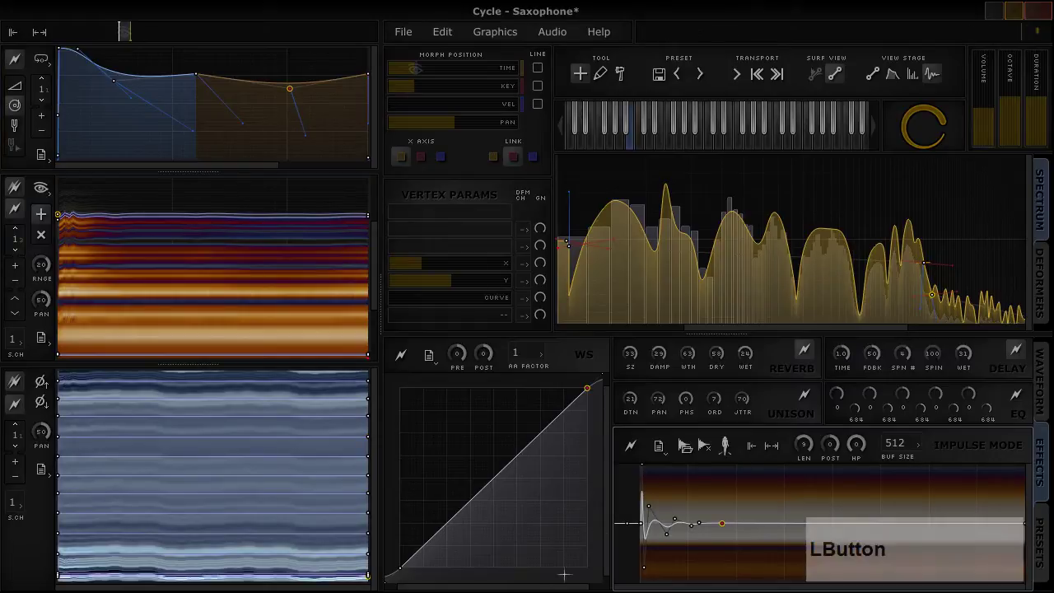
right_click(585, 418)
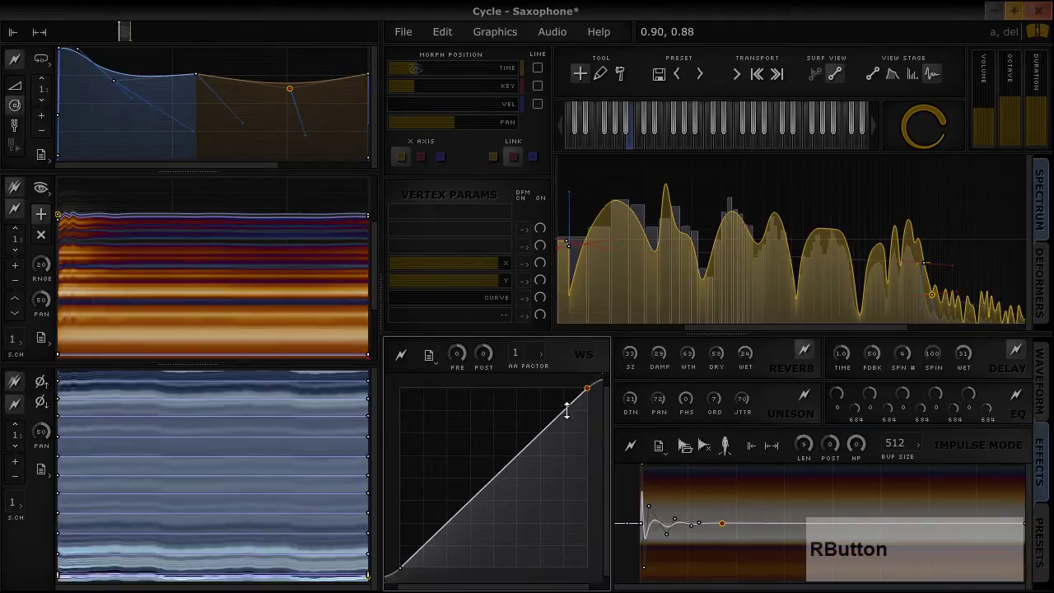
left_click_drag(499, 270, 468, 267)
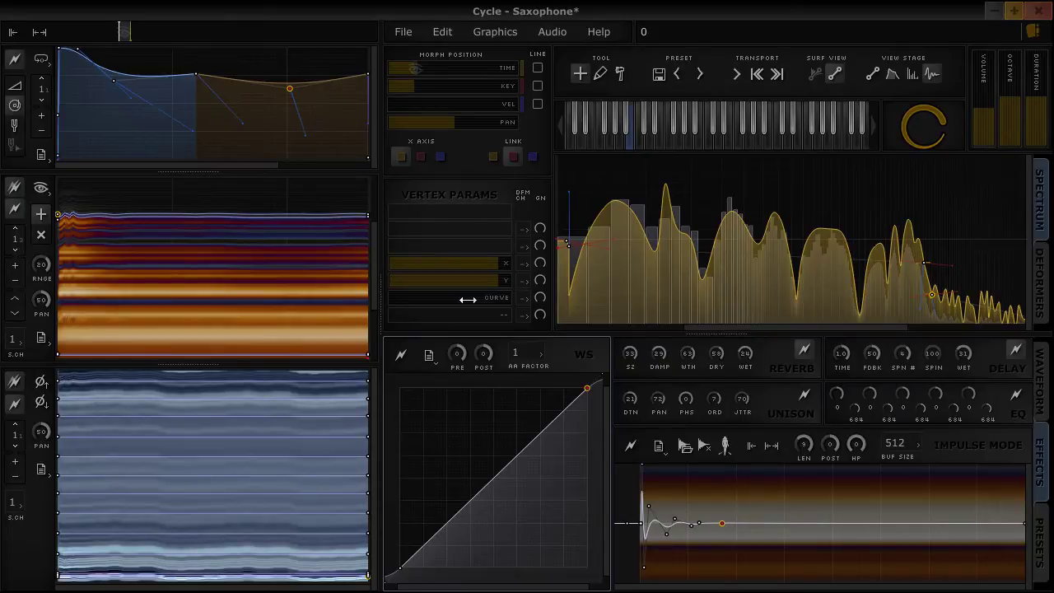
right_click(585, 244)
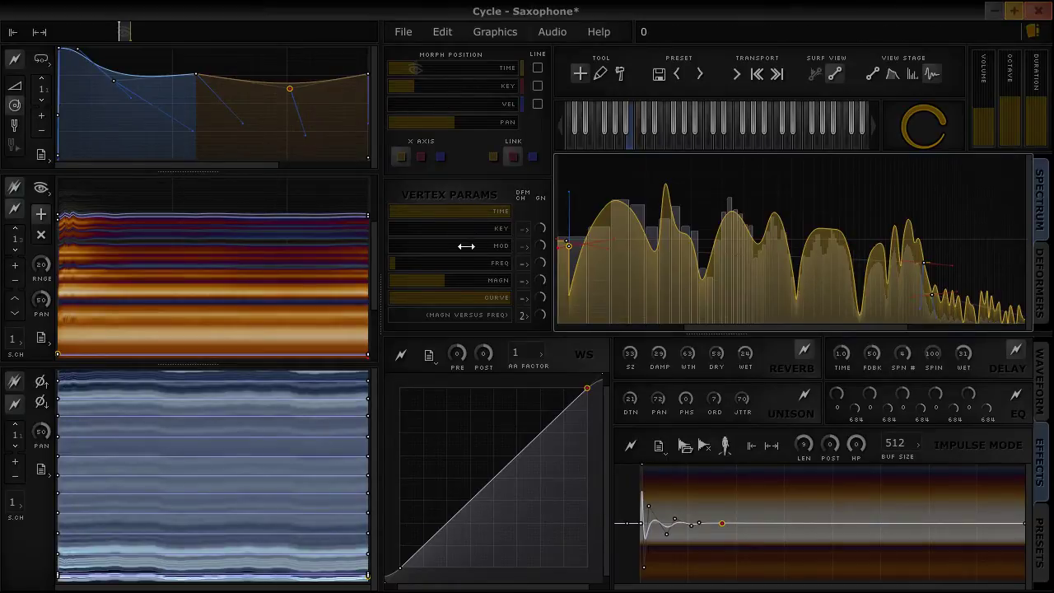
left_click(667, 534)
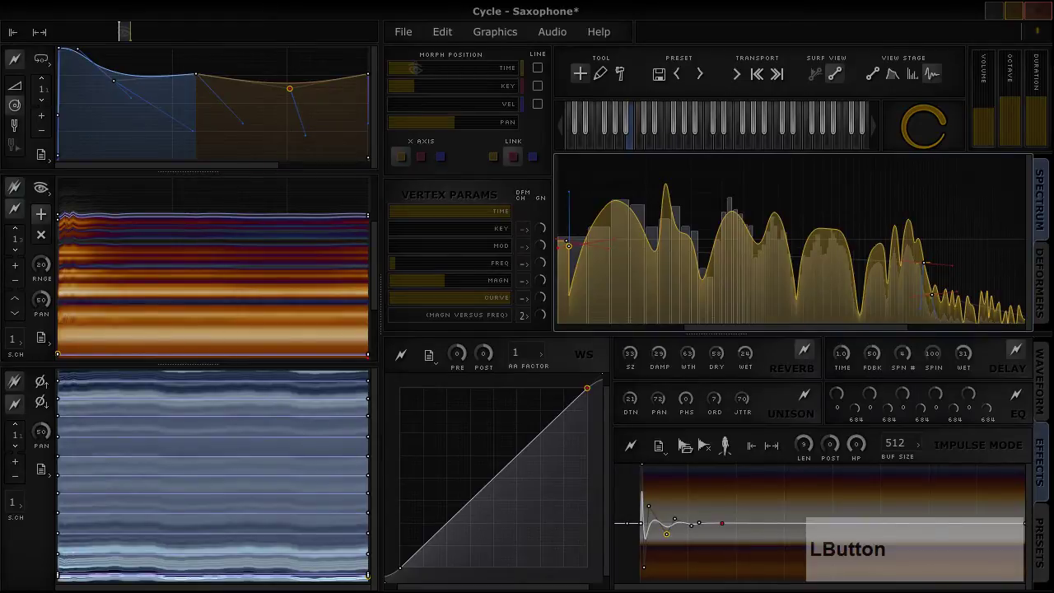
left_click_drag(320, 399, 411, 526)
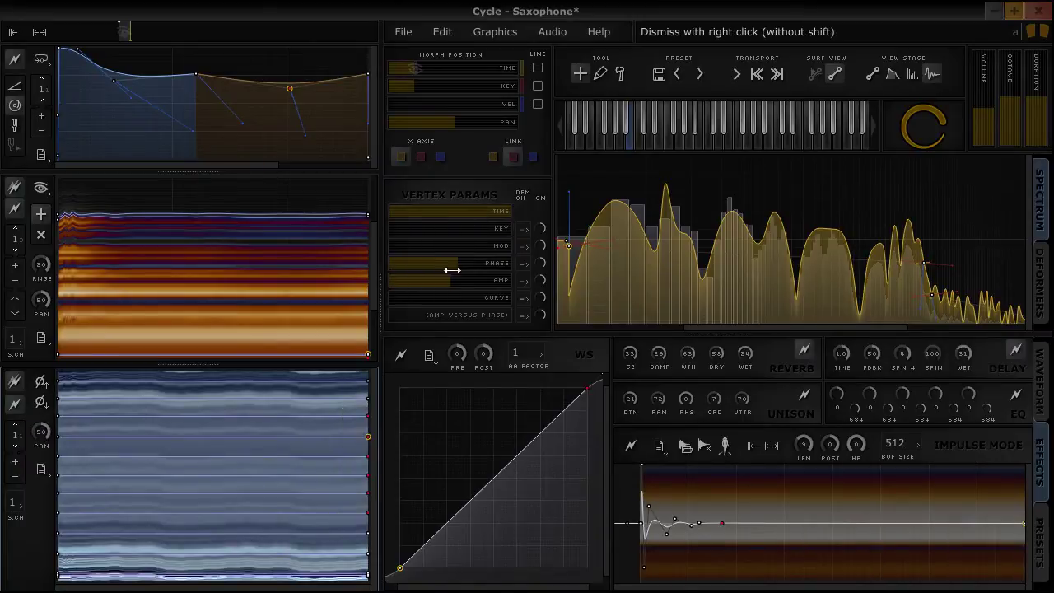
right_click(341, 383)
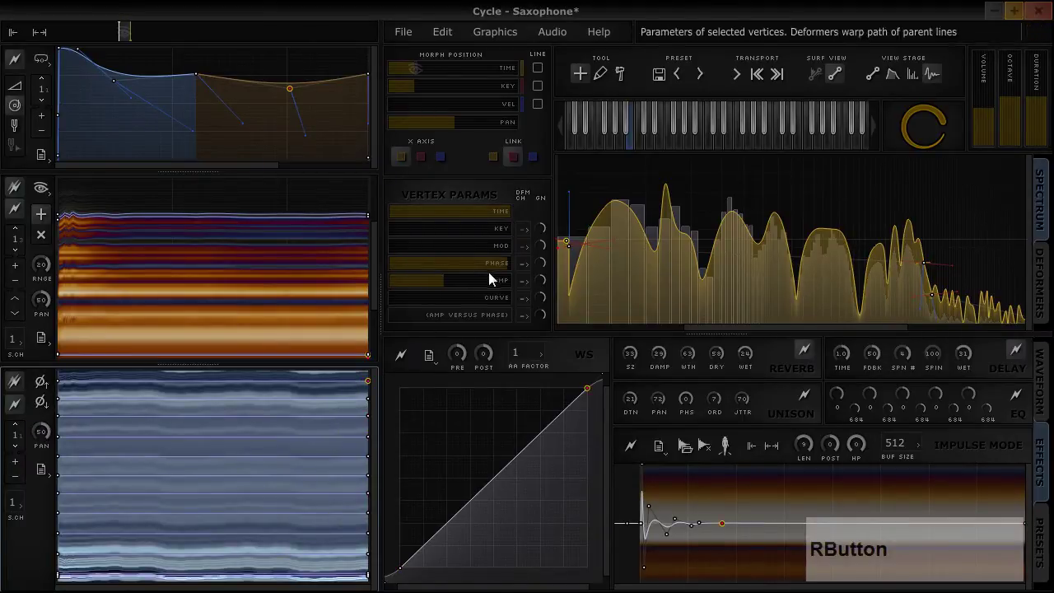
Step: Raise the key morph position to C7, select a spectrum vertex there, and return the key to its minimum
right_click(572, 242)
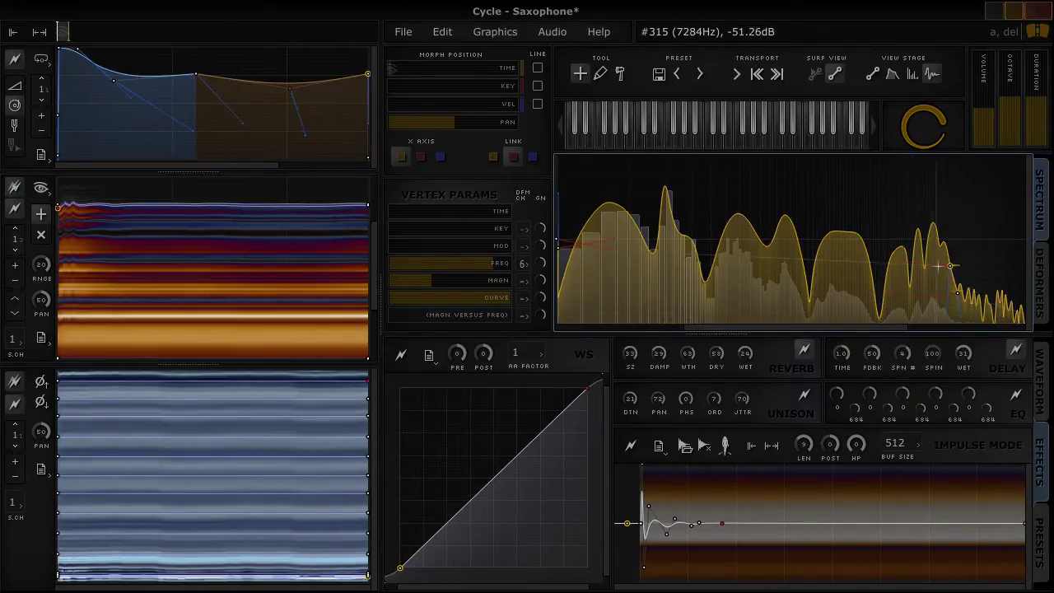
right_click(950, 266)
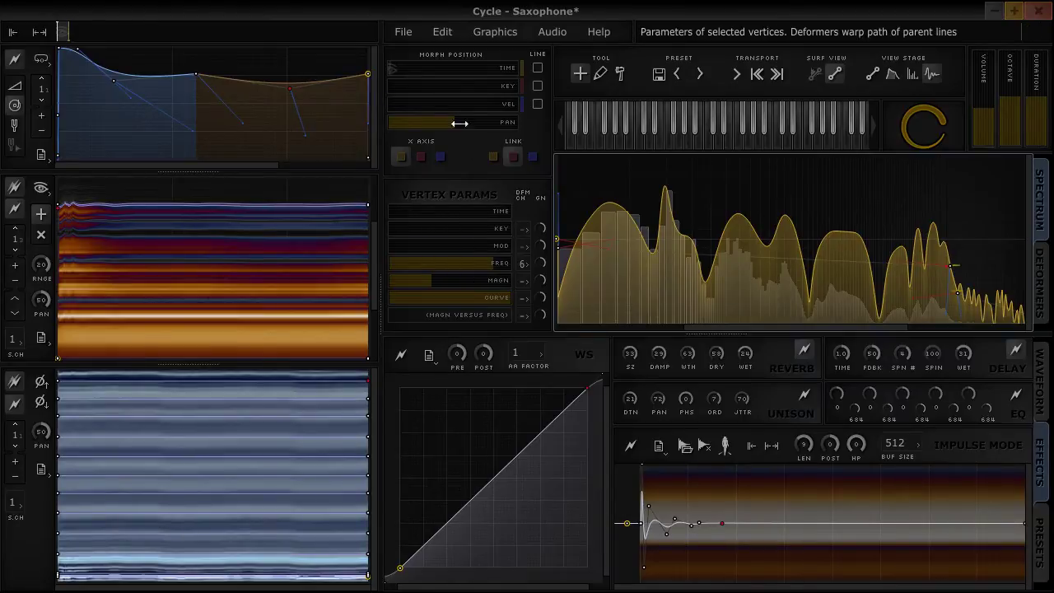
left_click(505, 84)
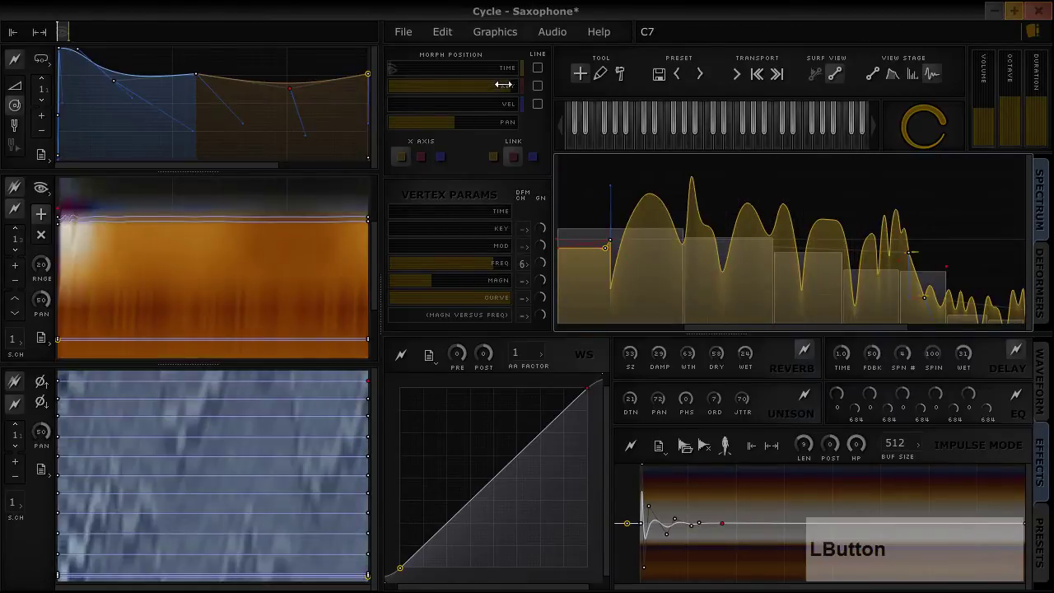
right_click(636, 230)
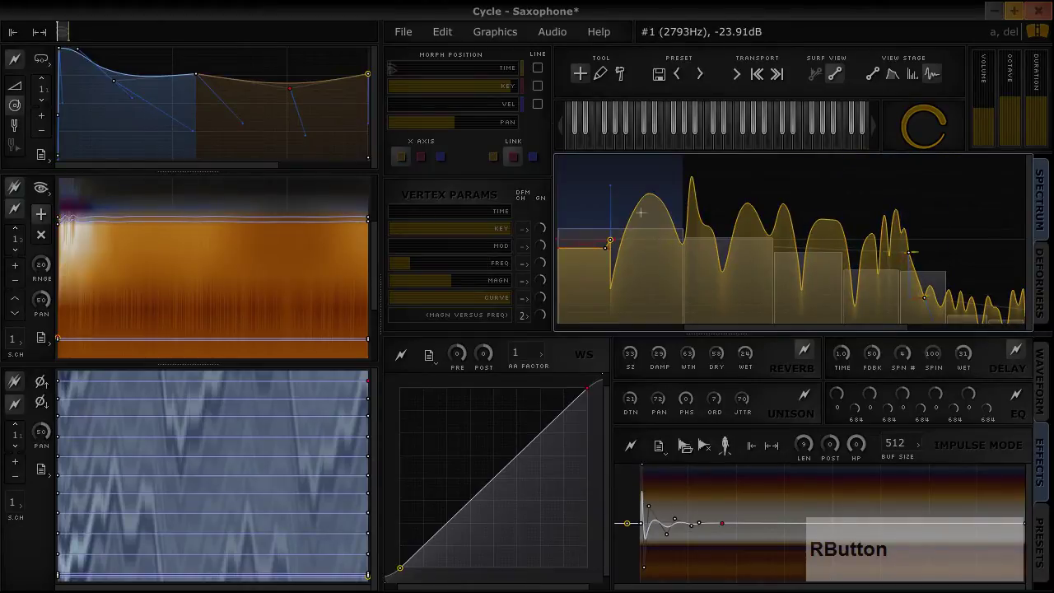
left_click(498, 88)
left_click_drag(500, 88, 389, 87)
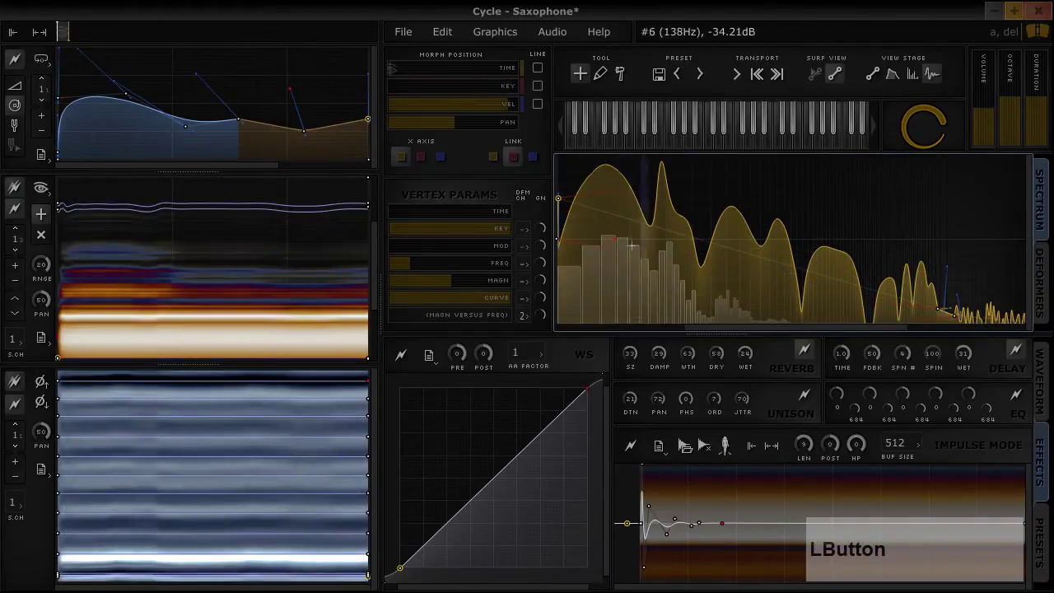
Step: Examine the low-frequency spectrum vertex at high velocity, and again with the velocity morph position lowered
right_click(601, 236)
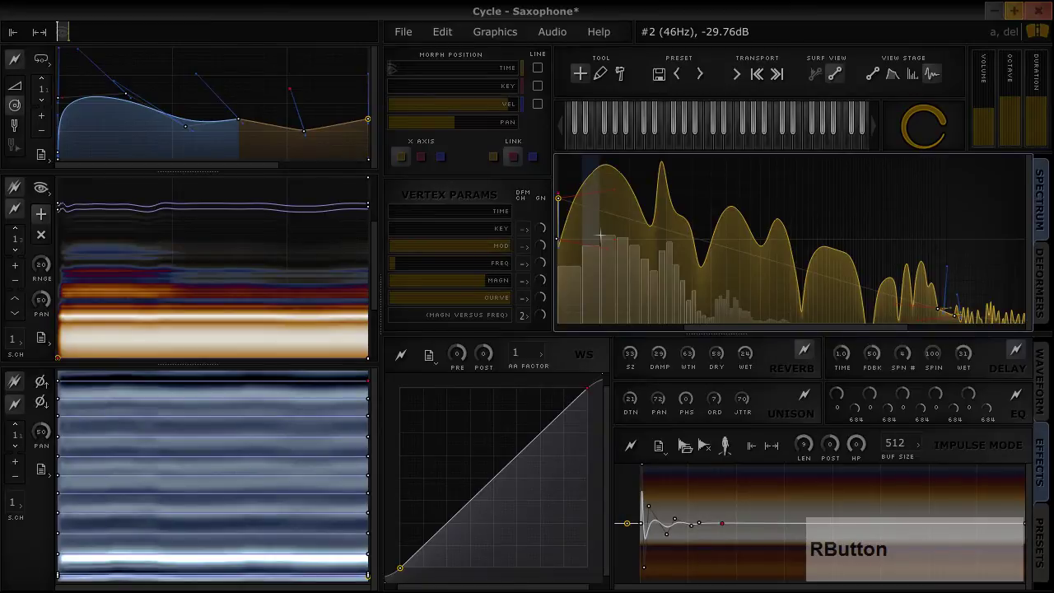
left_click_drag(421, 102, 404, 102)
right_click(570, 230)
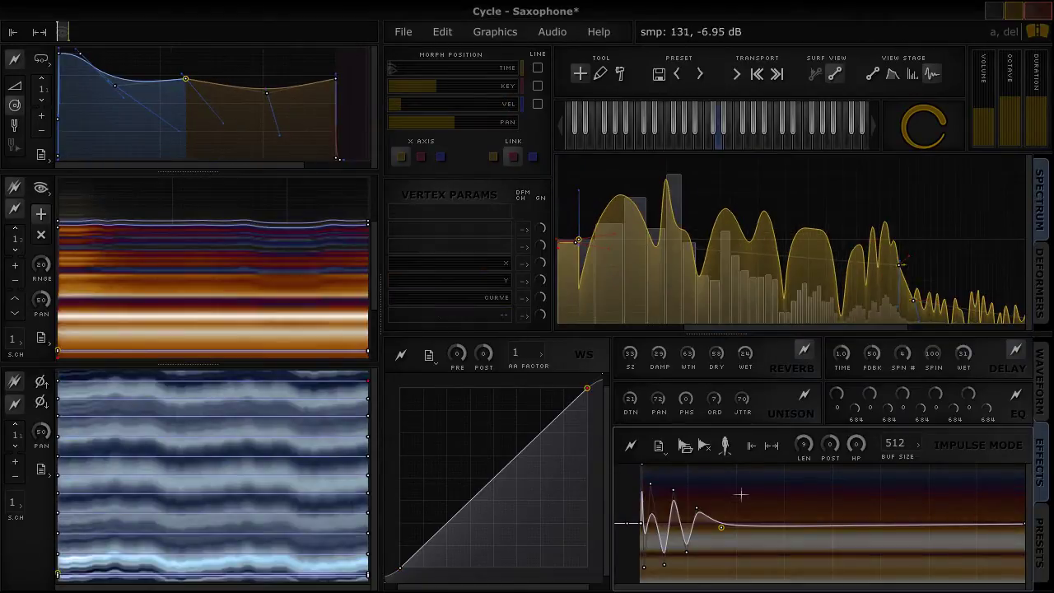
Step: Box-select the oscillating group of vertices in the impulse response and move them to a higher X position
left_click_drag(750, 488, 648, 481)
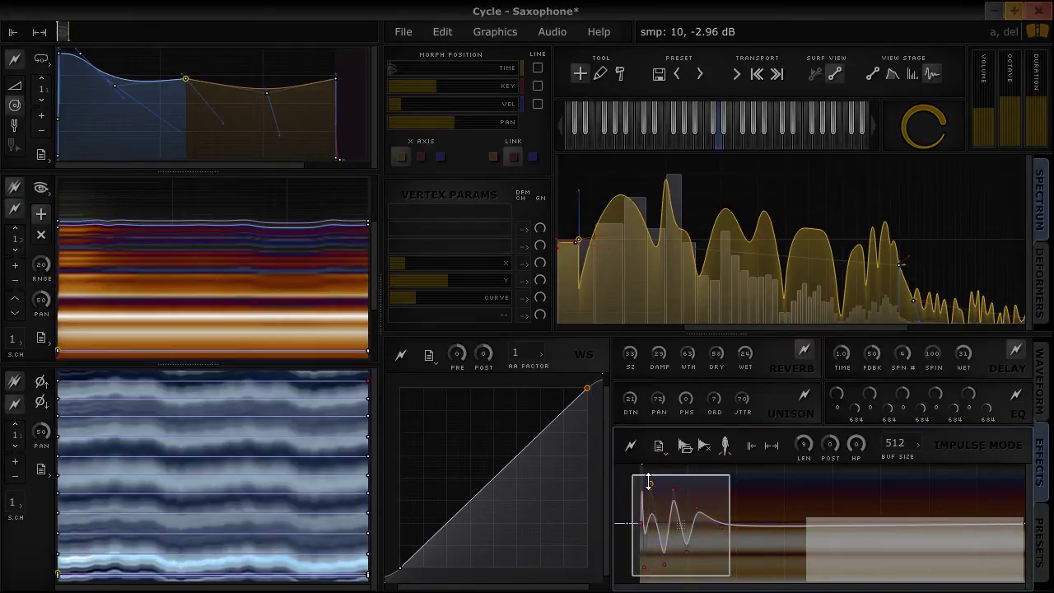
left_click_drag(419, 263, 453, 306)
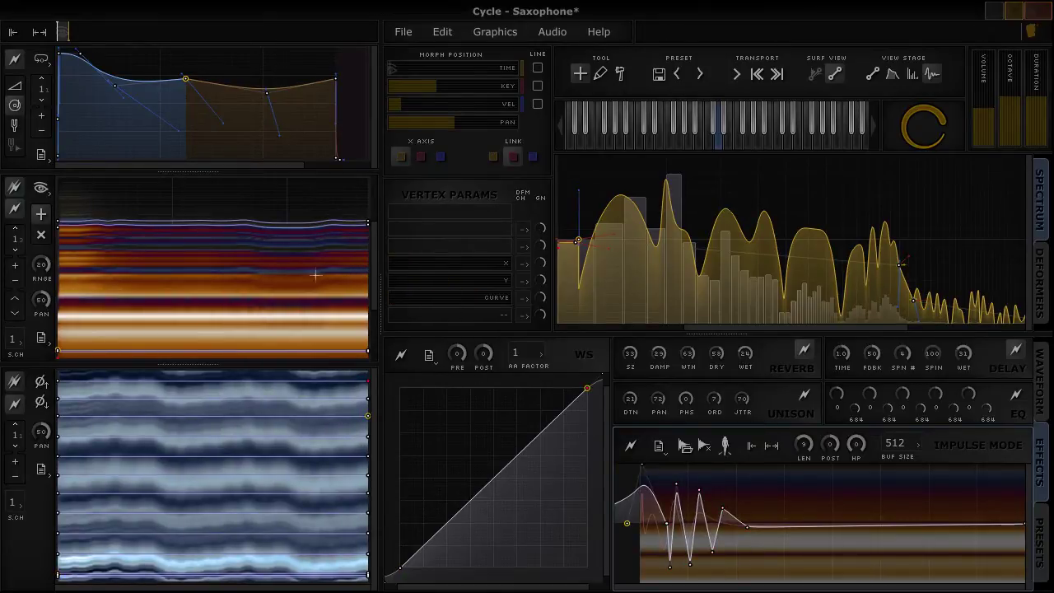
Step: Box-select the middle vertices of the envelope and bring up the deformer curves in place of the spectrum
right_click(110, 109)
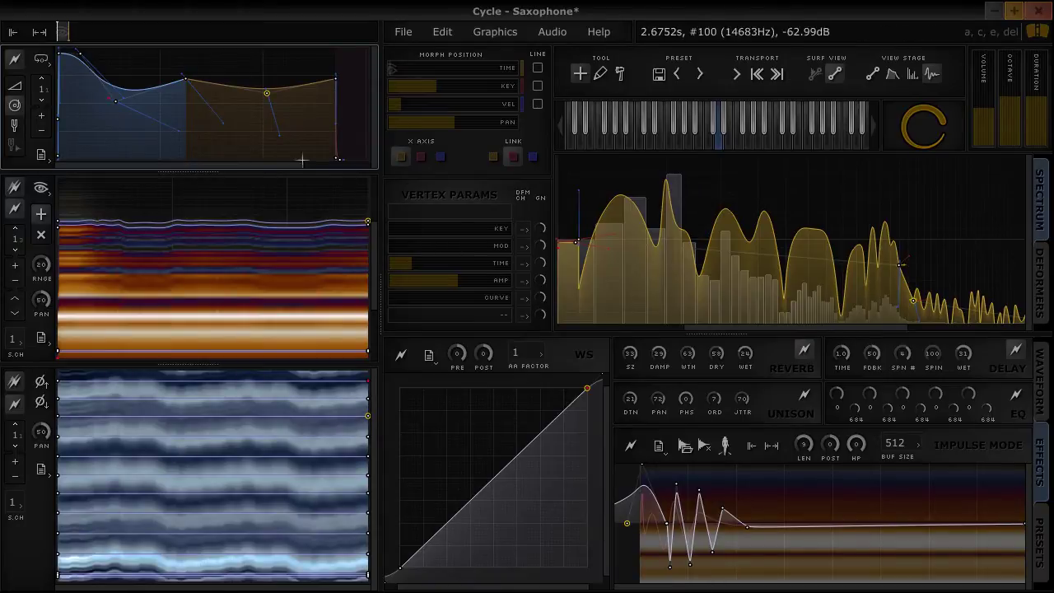
left_click_drag(101, 65, 275, 106)
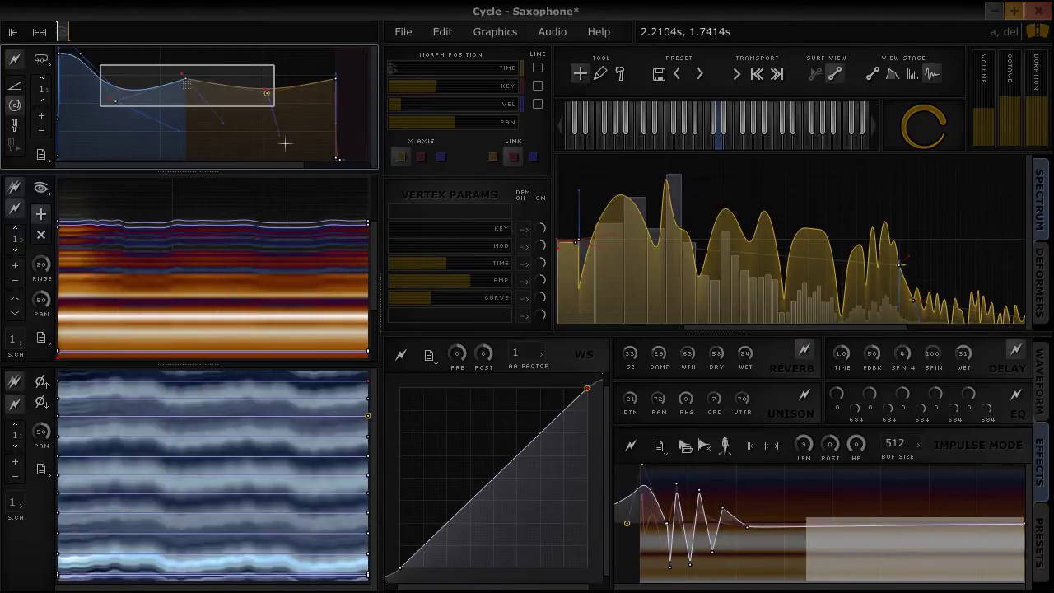
middle_click(674, 190)
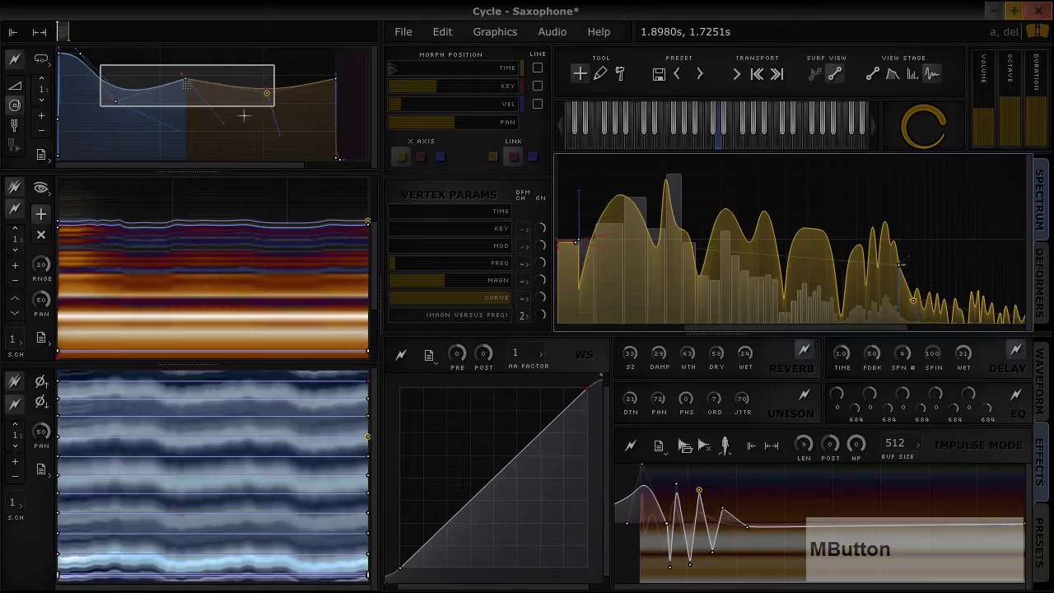
left_click(1041, 284)
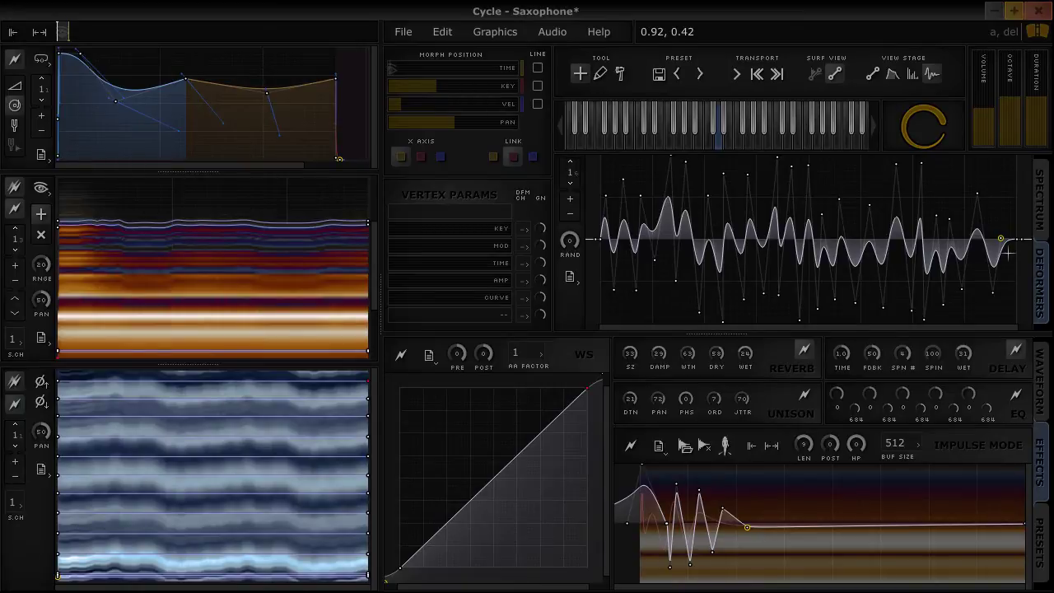
Step: Use the Axe tool to split the uppermost line of the Nasal preset's waveform surface at nine points
left_click(137, 464)
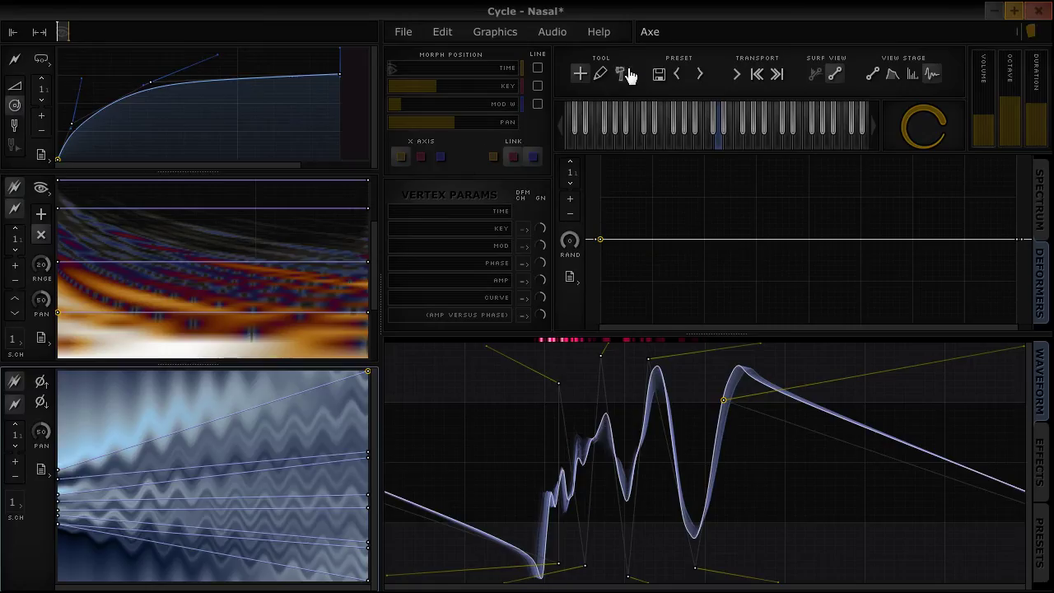
left_click(619, 73)
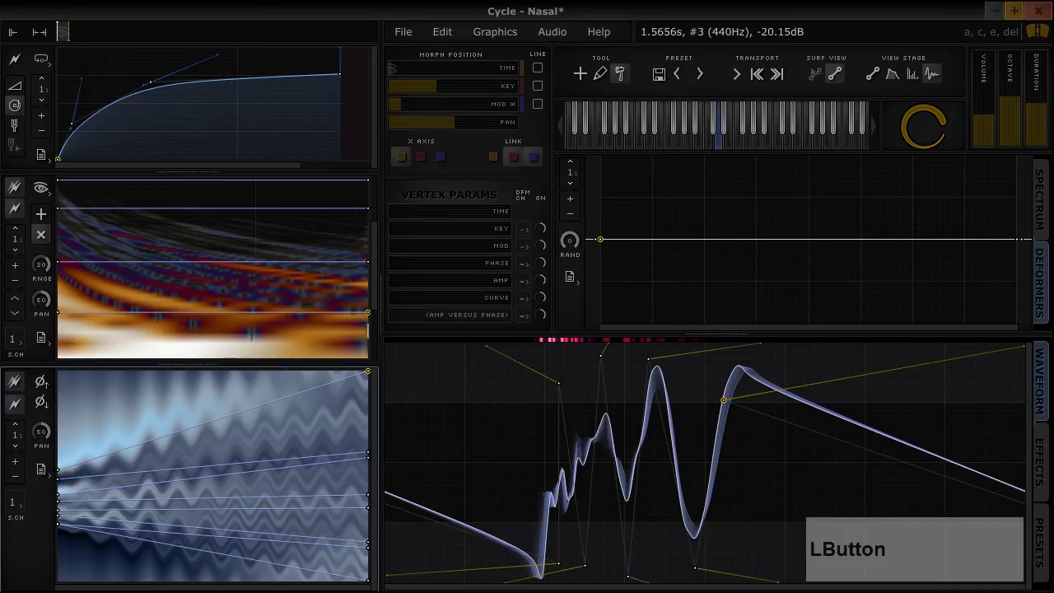
scroll(620, 73, "up", 1)
left_click(136, 445)
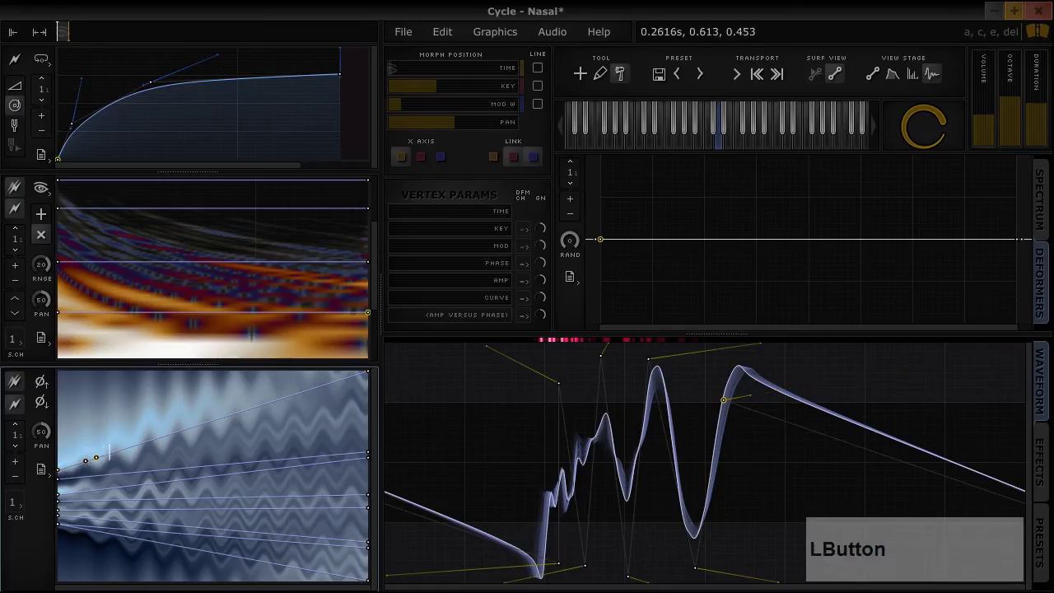
left_click(149, 443)
left_click(168, 434)
left_click(188, 428)
left_click(209, 421)
left_click(222, 418)
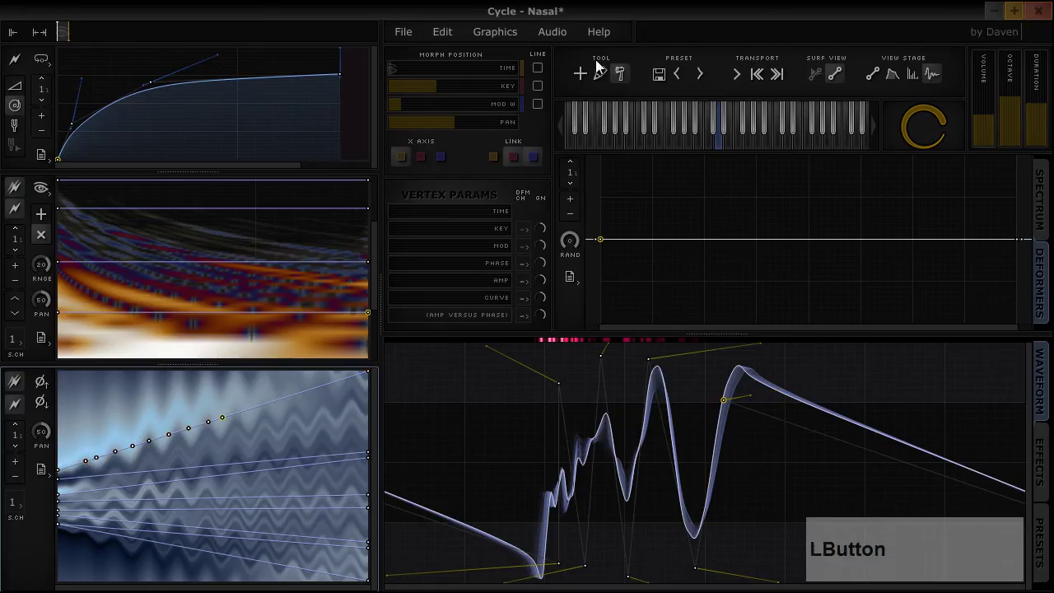
Step: Move the vertices cut into the uppermost waveform line up and down to form a zigzag path
left_click(581, 74)
left_click_drag(188, 427, 202, 396)
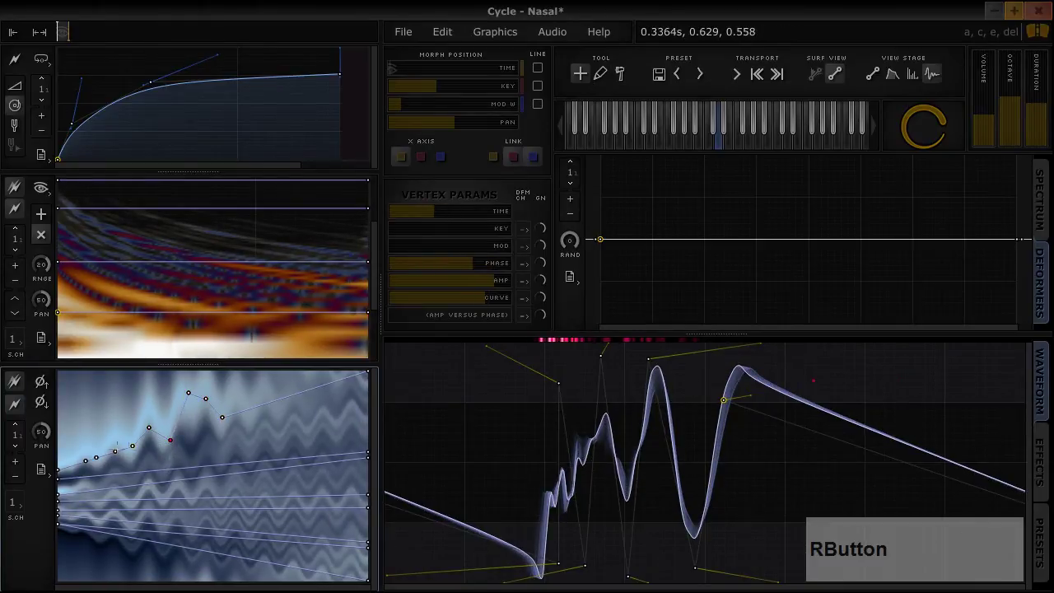
left_click_drag(97, 457, 96, 444)
left_click_drag(85, 460, 83, 452)
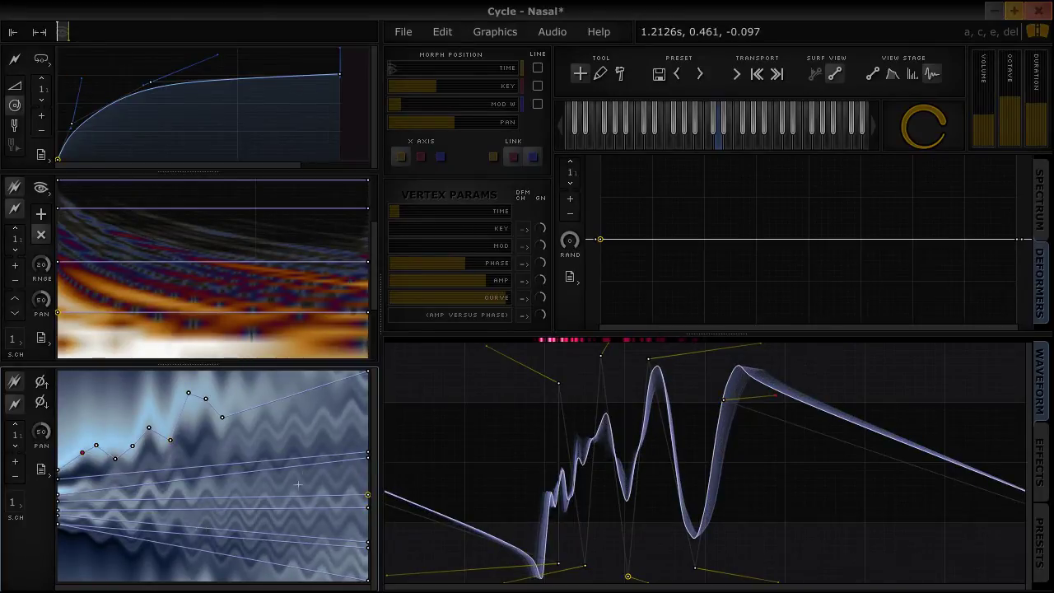
key("F10")
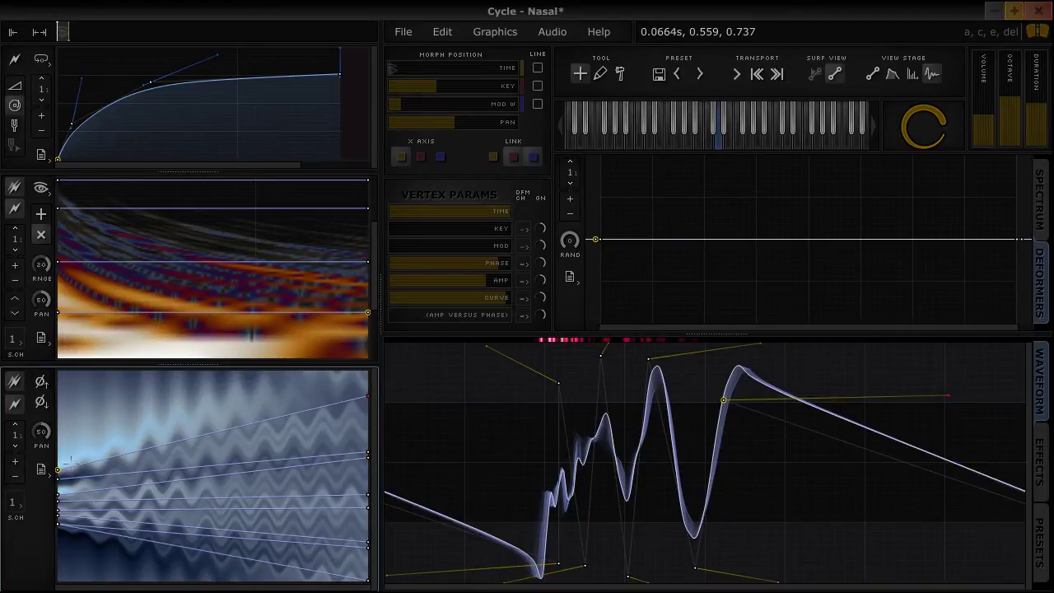
Step: Select the start vertex of the uppermost waveform line and draw a wavy, decaying curve in deformer 1
right_click(71, 464)
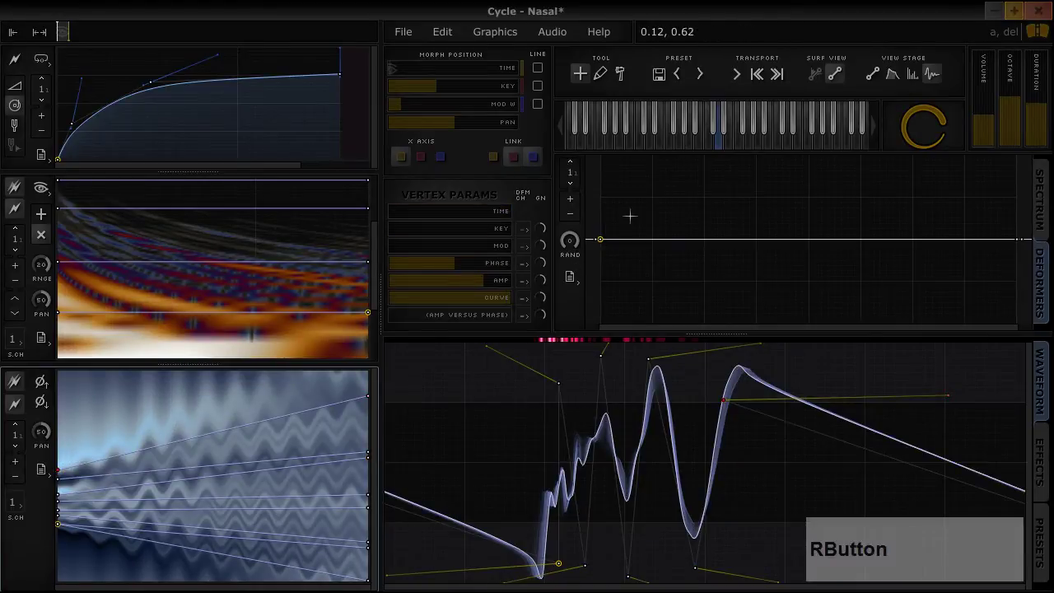
mouse_move(630, 216)
left_mouse_down()
mouse_move(654, 206)
mouse_move(736, 244)
mouse_move(766, 223)
mouse_move(860, 252)
left_mouse_up()
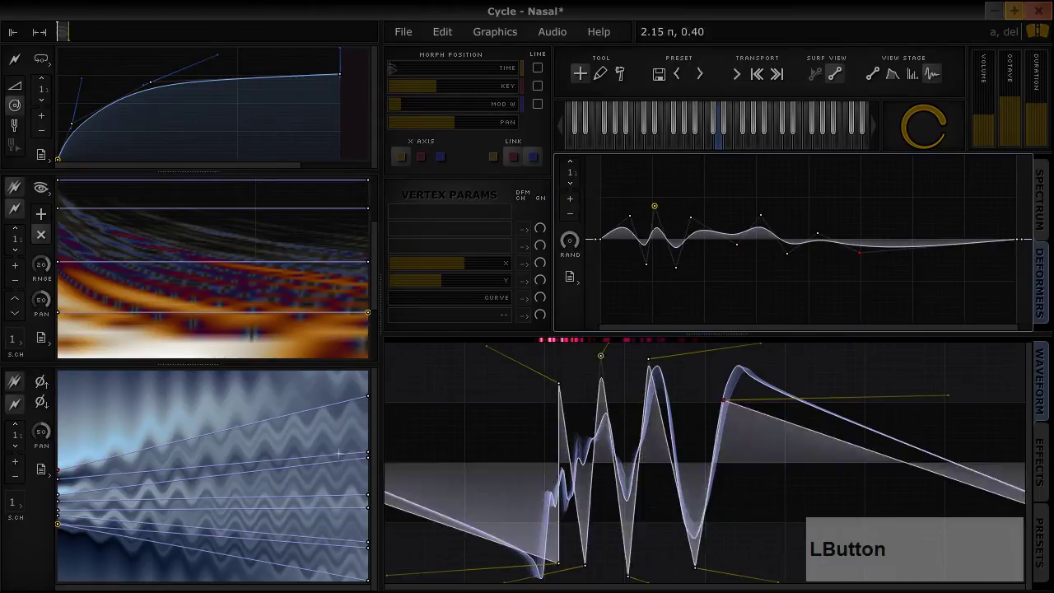
Step: Assign deform channel 1 to the phase of the uppermost waveform line
right_click(129, 451)
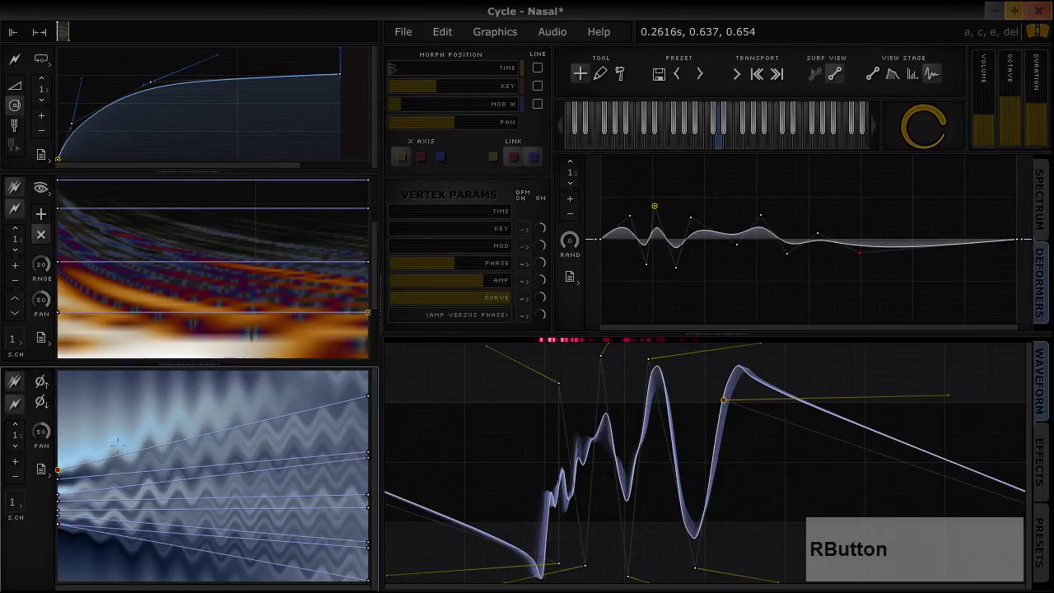
left_click(524, 266)
left_click(534, 305)
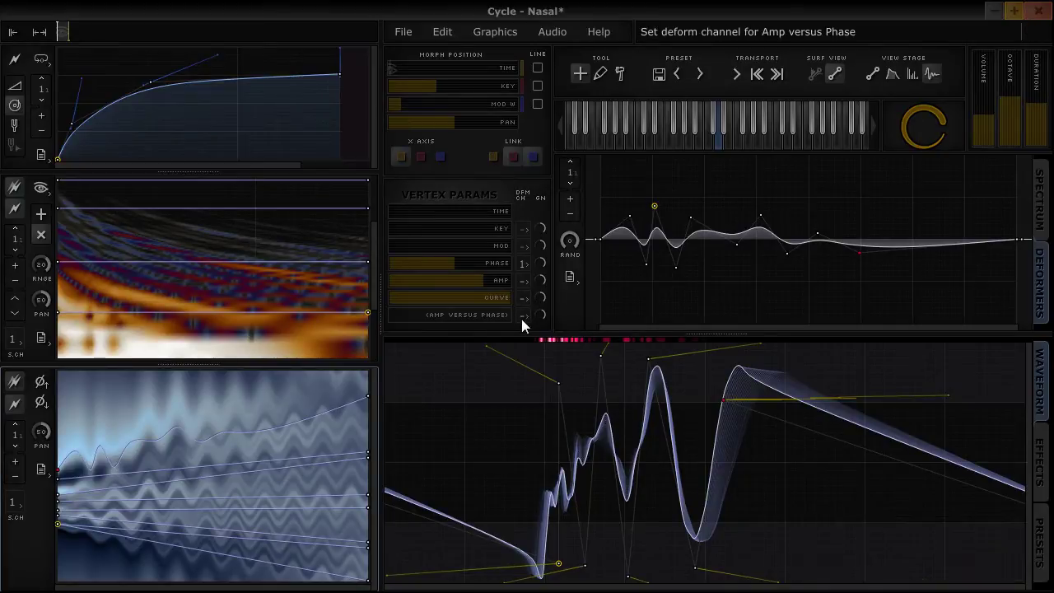
key("F10")
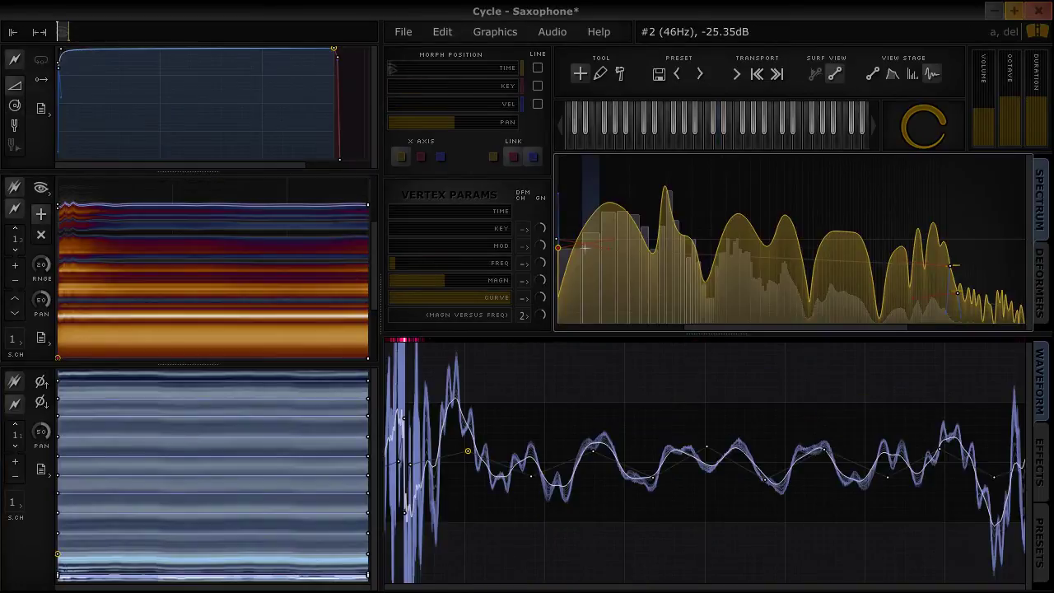
Step: Clear the Magn versus Freq deform channel of the low-frequency spectrum vertex in the Saxophone preset
right_click(574, 249)
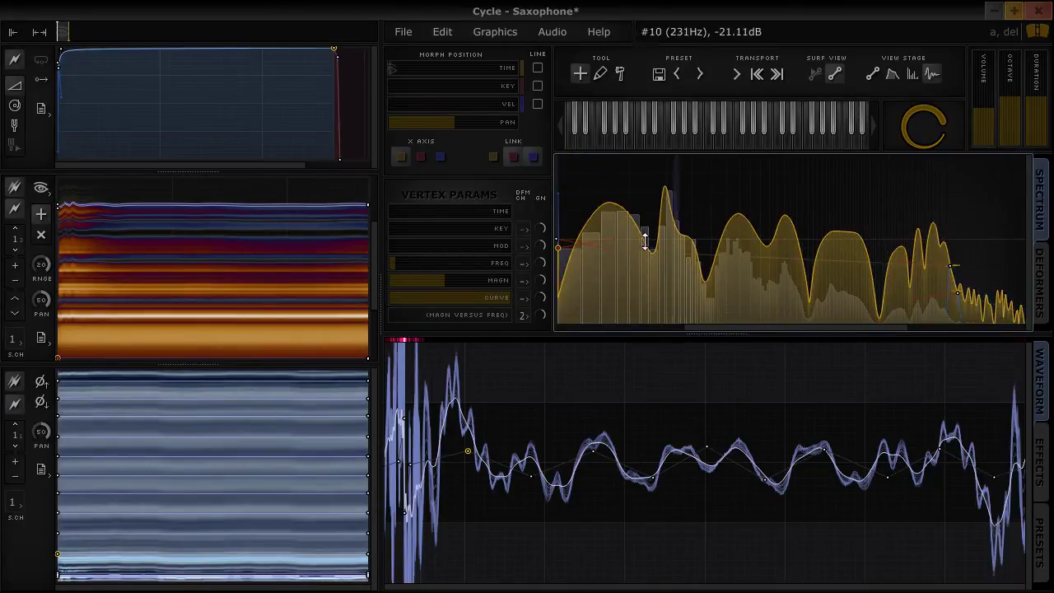
left_click(525, 317)
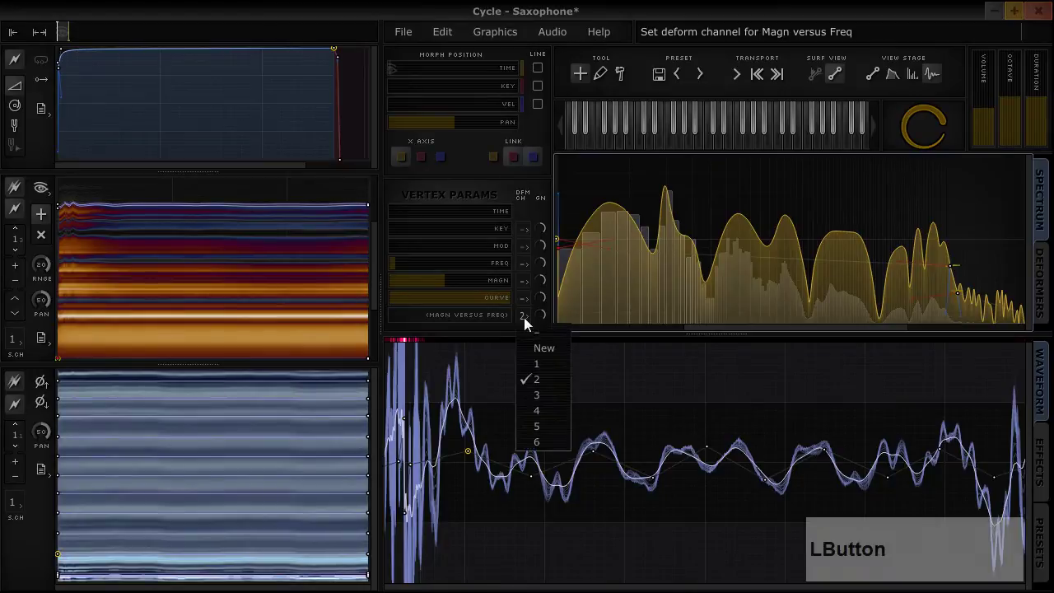
left_click(529, 328)
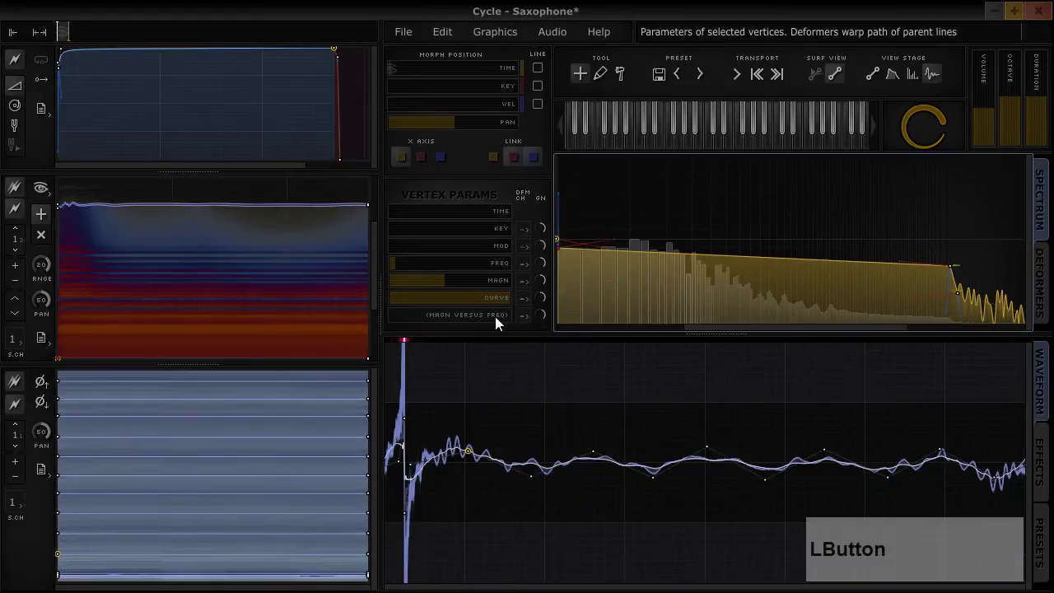
Step: Assign a deform channel to Magn versus Freq of the low-frequency spectrum vertex in the Saxophone preset
left_click(524, 315)
left_click(541, 377)
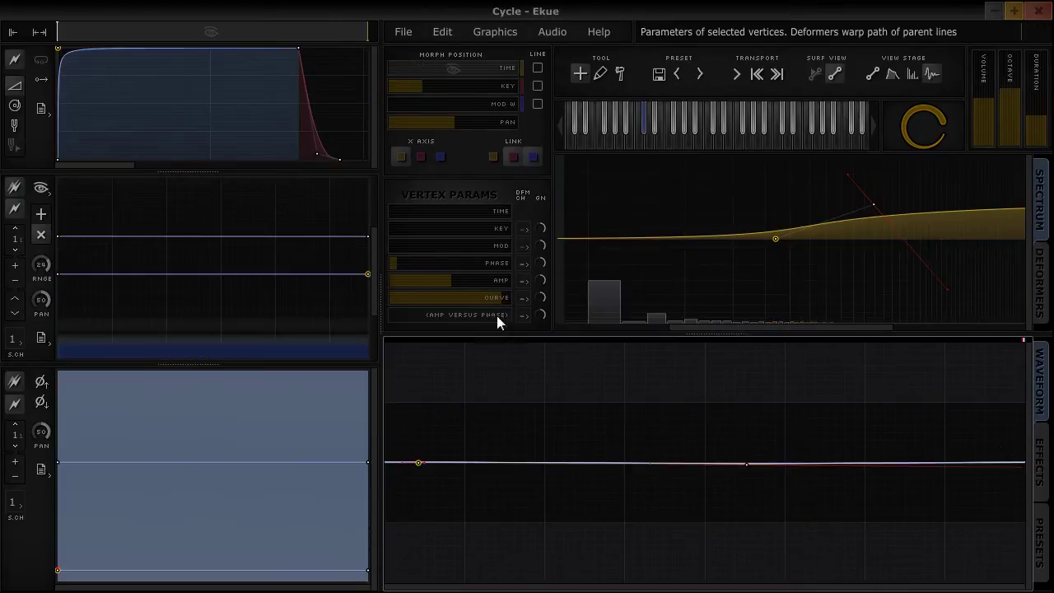
Step: Assign deform channel 1 to Amp versus Phase of the first waveform vertex in the Ekue preset
left_click(524, 315)
left_click(537, 363)
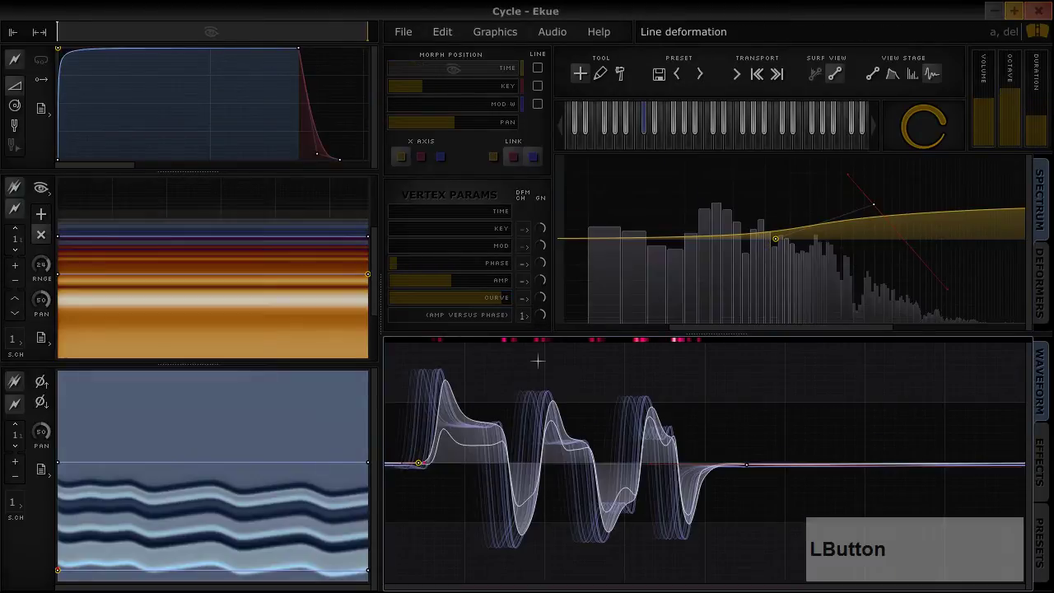
left_click(525, 316)
left_click(541, 375)
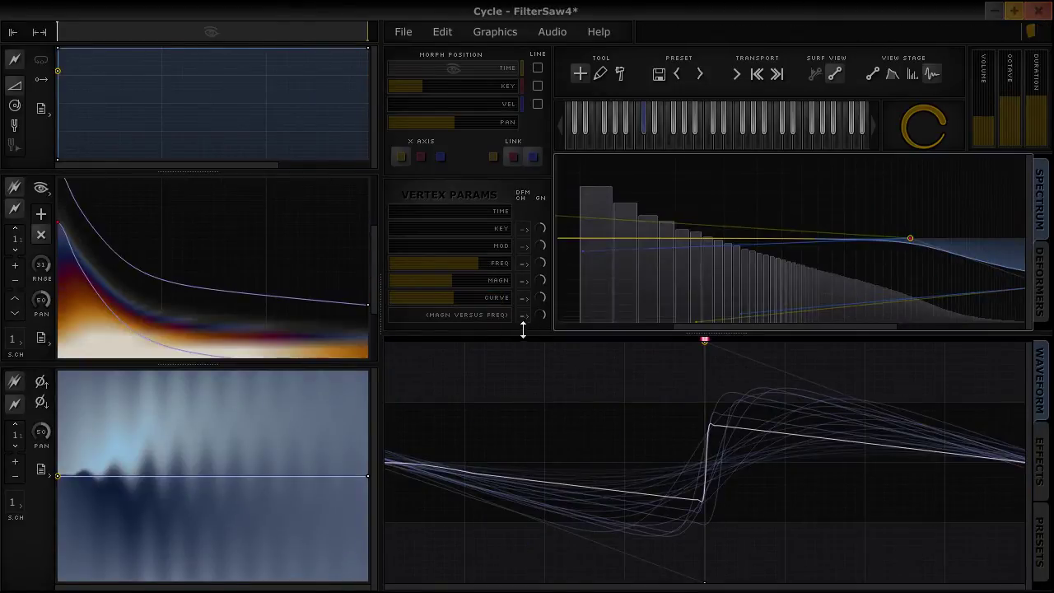
Step: Assign deform channel 1 to Magn versus Freq of the selected spectrum vertex in the FilterSaw4 preset and start playback
left_click(523, 317)
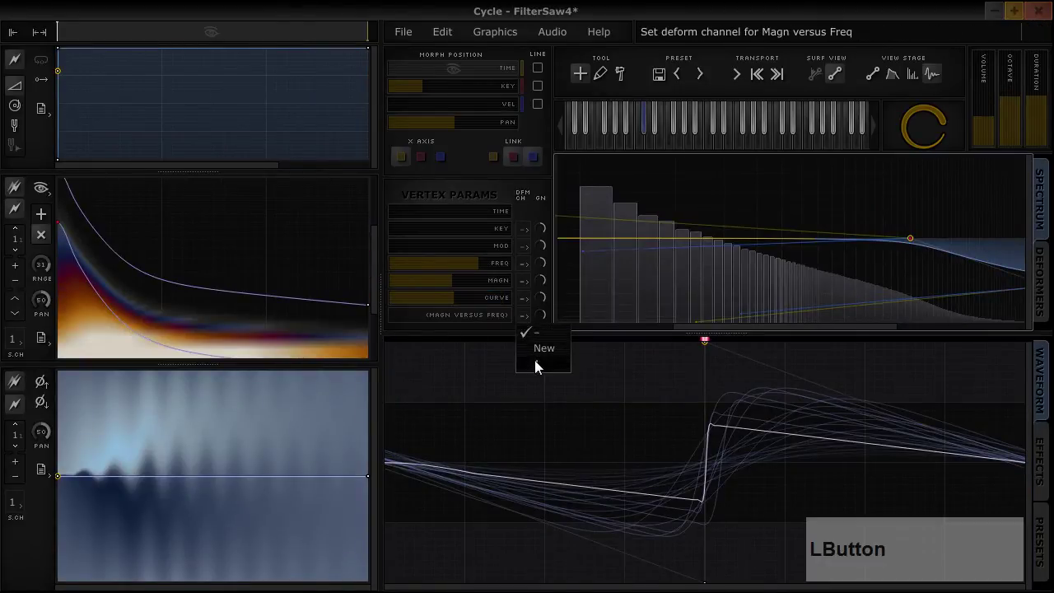
left_click(536, 361)
key("space")
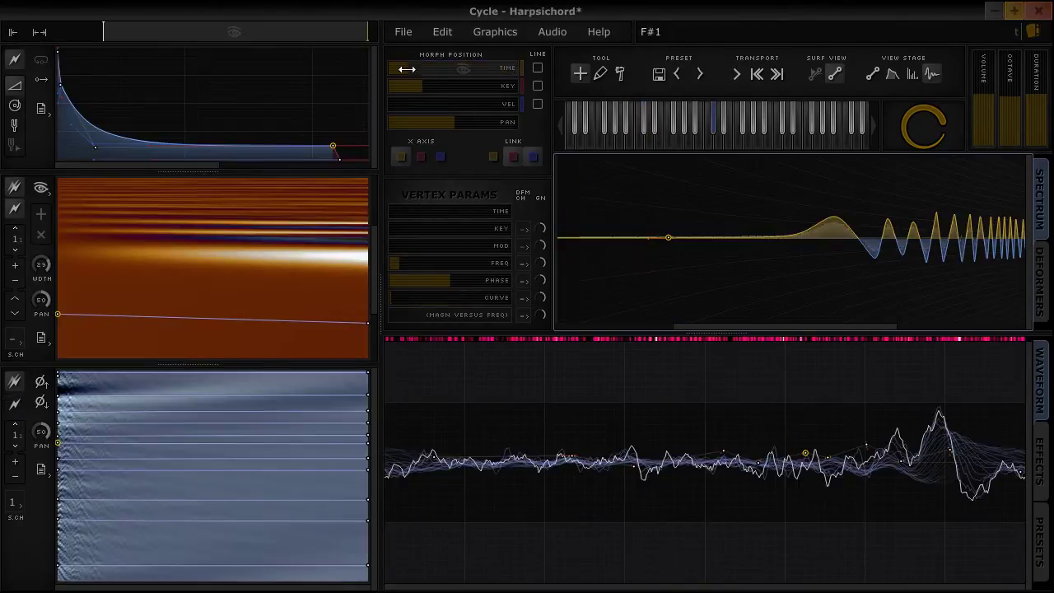
Step: Move the Harpsichord preset's Time morph position to the start and play the sound with the current spectrum layer off and on
left_click(397, 70)
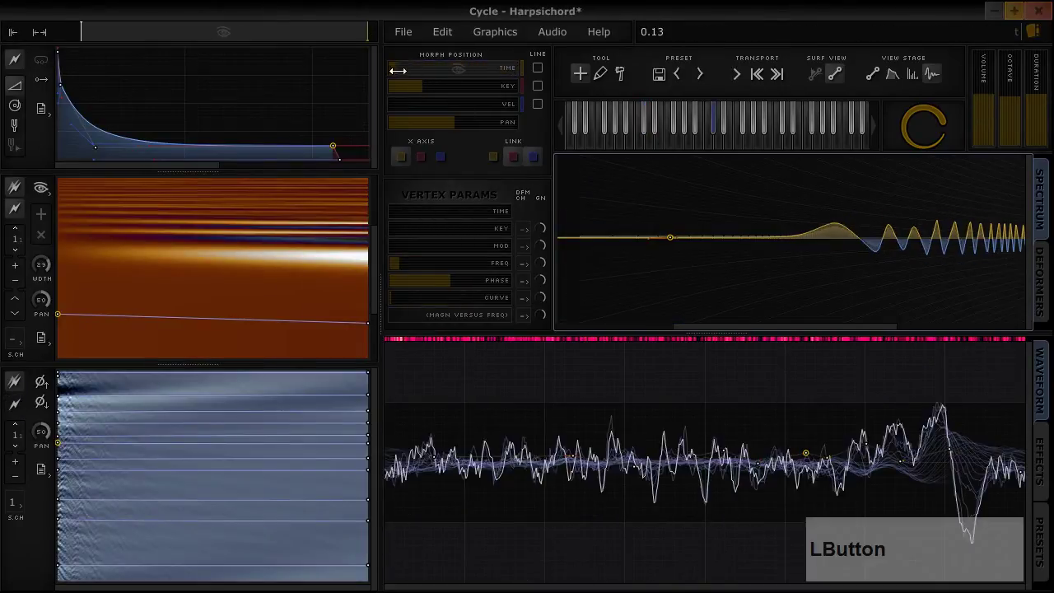
left_click_drag(398, 71, 399, 95)
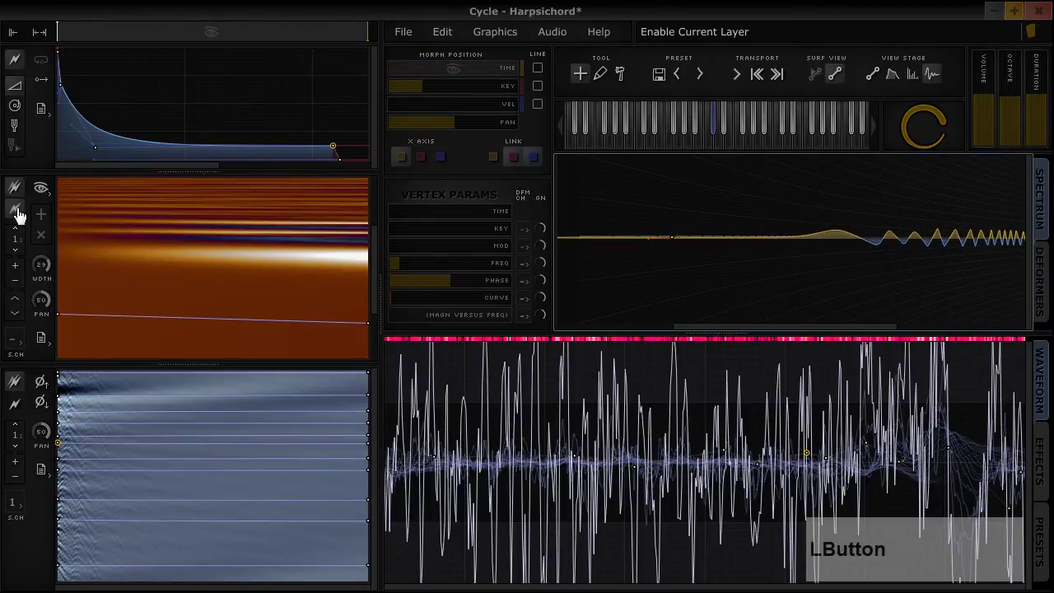
key("space")
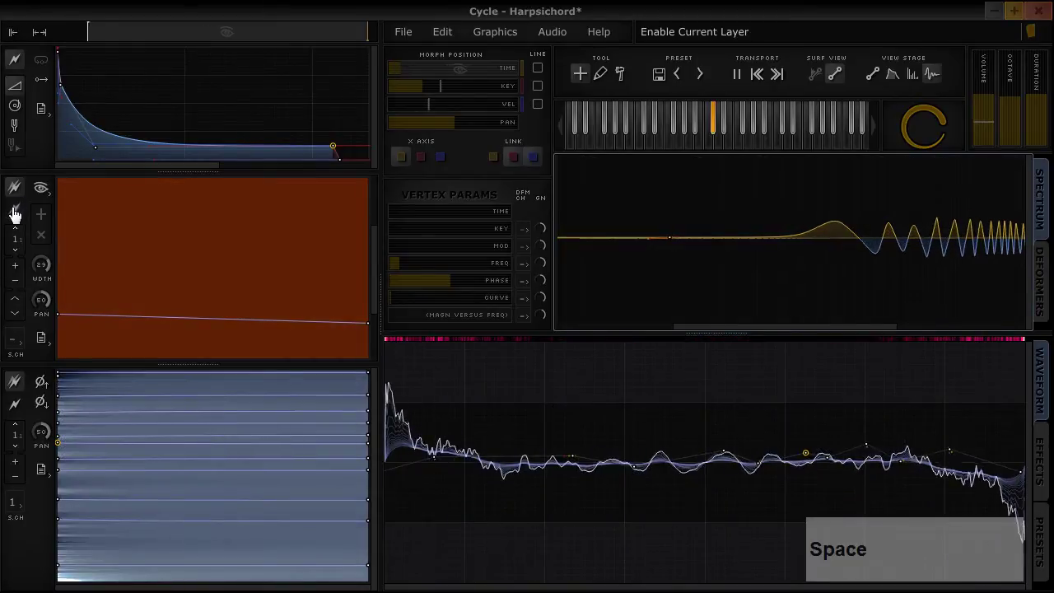
key("space")
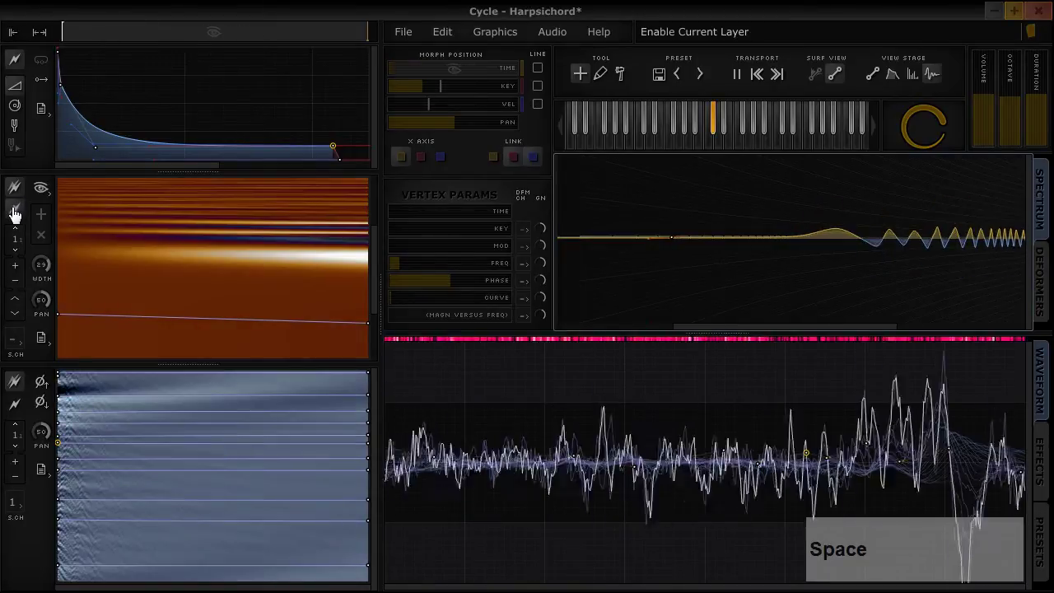
key("space")
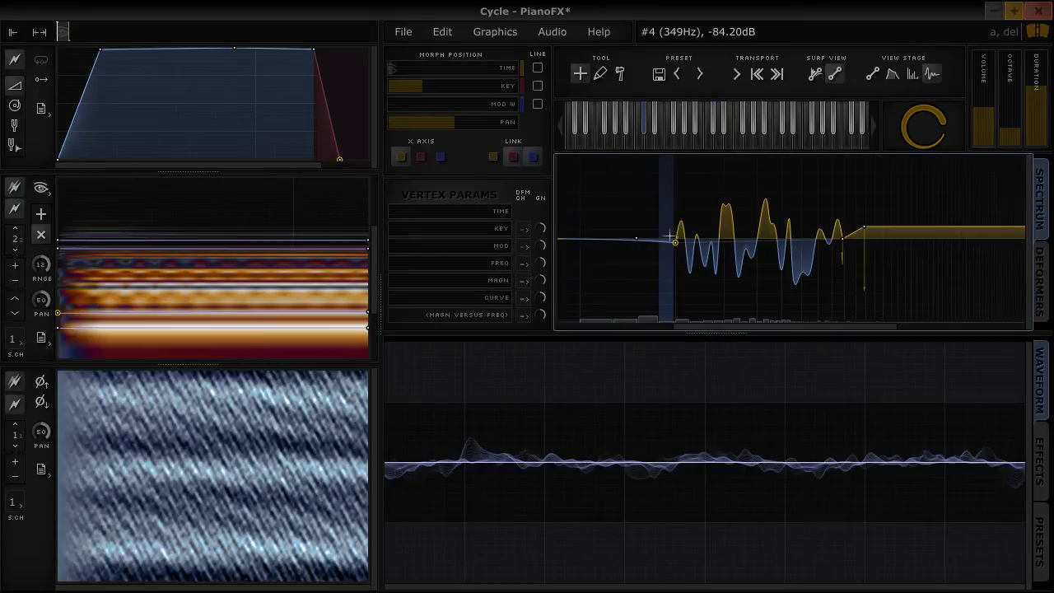
Step: Select the PianoFX spectrum vertex where the jagged section begins and lower its Curve to 49
right_click(671, 240)
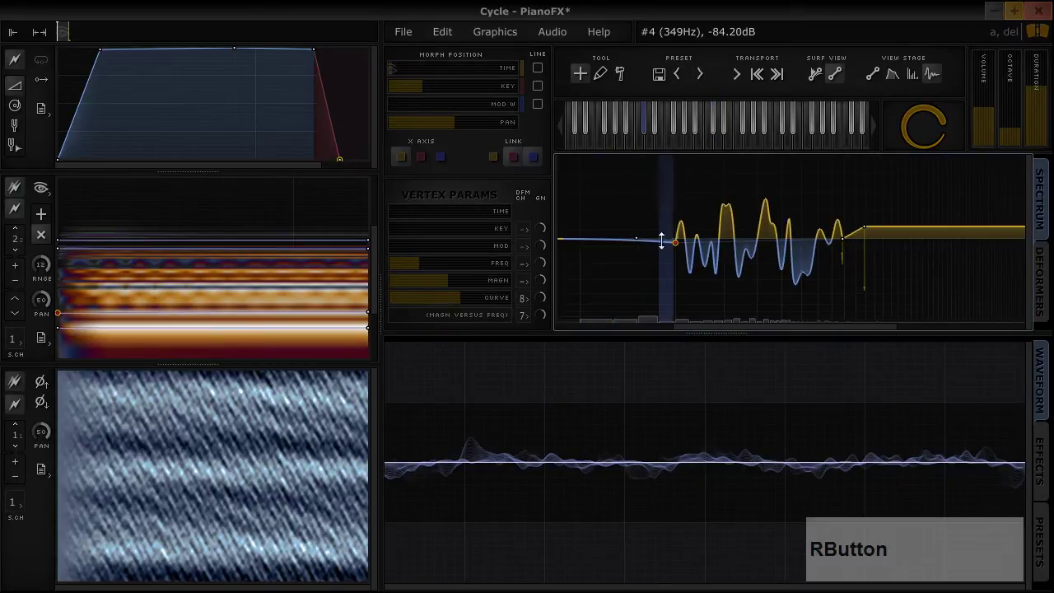
left_click(468, 297)
mouse_move(468, 296)
left_mouse_down()
mouse_move(393, 308)
mouse_move(449, 301)
left_mouse_up()
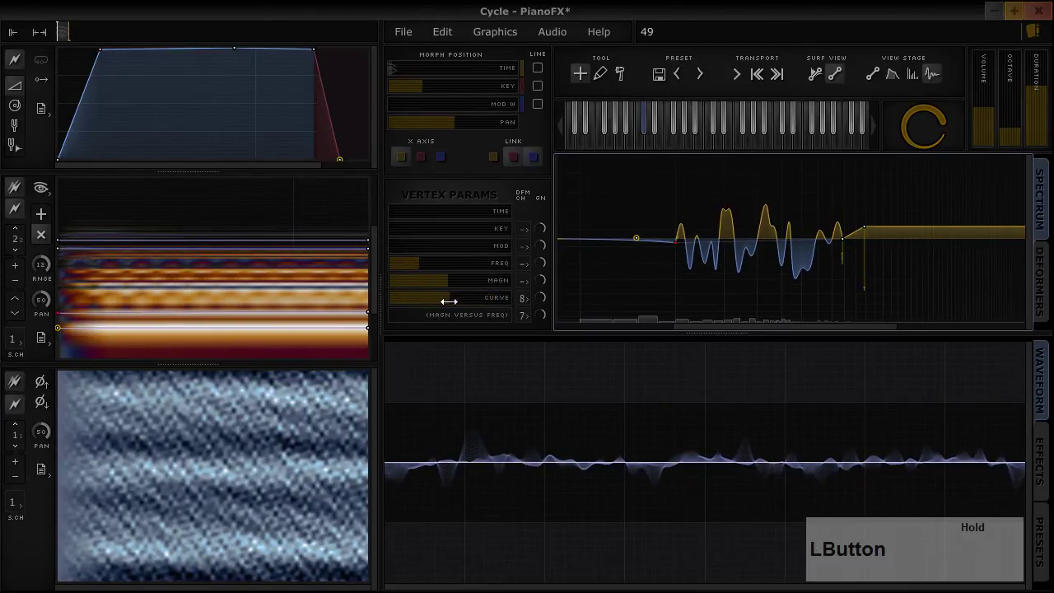
Step: Clear the Curve deform channel of the selected PianoFX spectrum vertex and scrub the playback position near the start
left_click(522, 298)
left_click(531, 318)
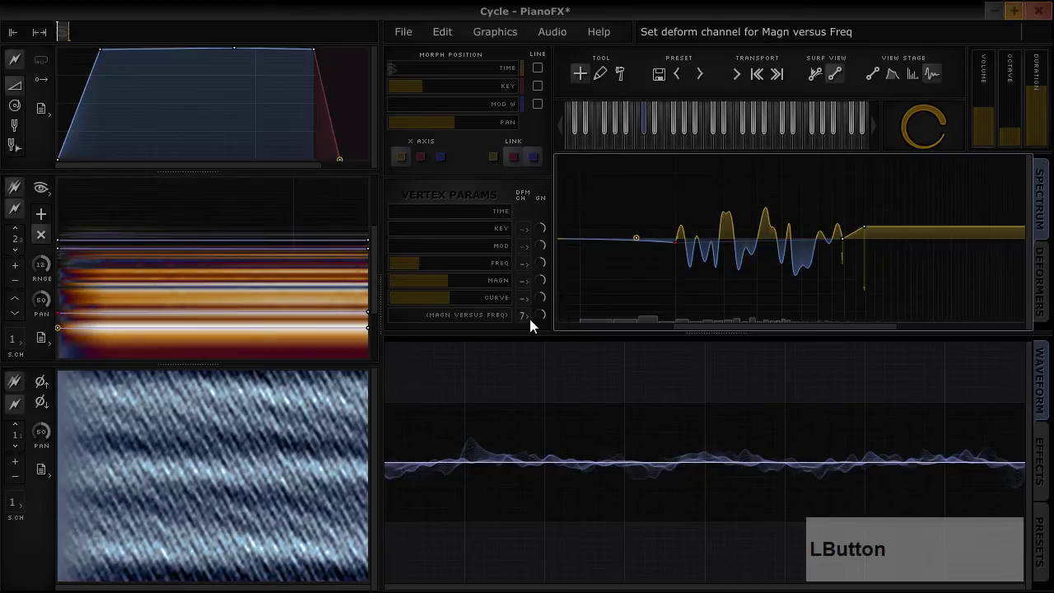
mouse_move(89, 30)
left_mouse_down()
mouse_move(333, 35)
mouse_move(63, 31)
left_mouse_up()
Step: Assign deform channel 8 to Curve of the selected PianoFX spectrum vertex, then scrub and play the sound
left_click(522, 300)
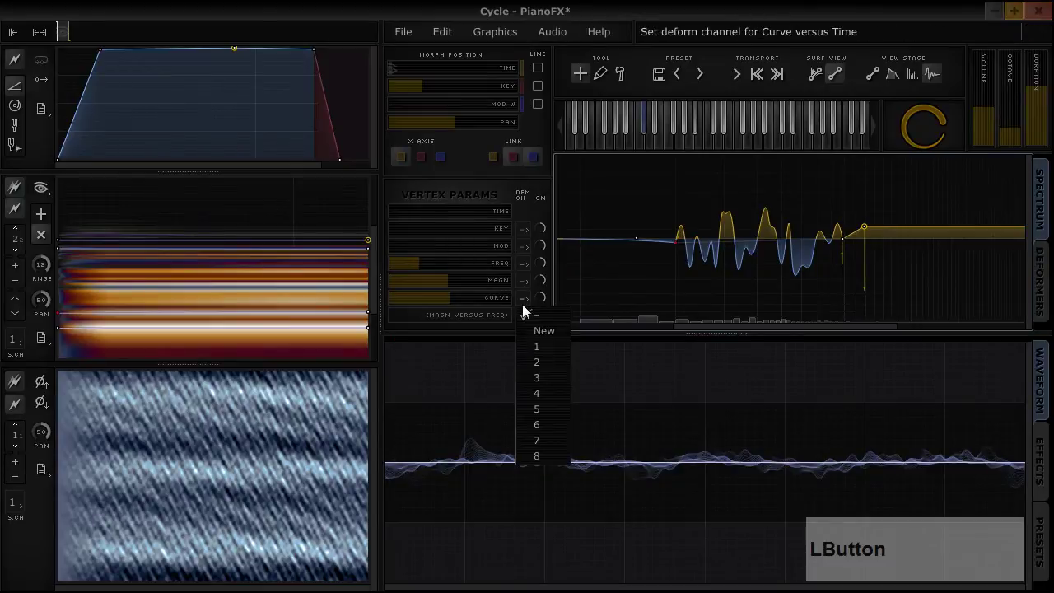
left_click(558, 447)
mouse_move(73, 28)
left_mouse_down()
mouse_move(276, 28)
mouse_move(100, 56)
left_mouse_up()
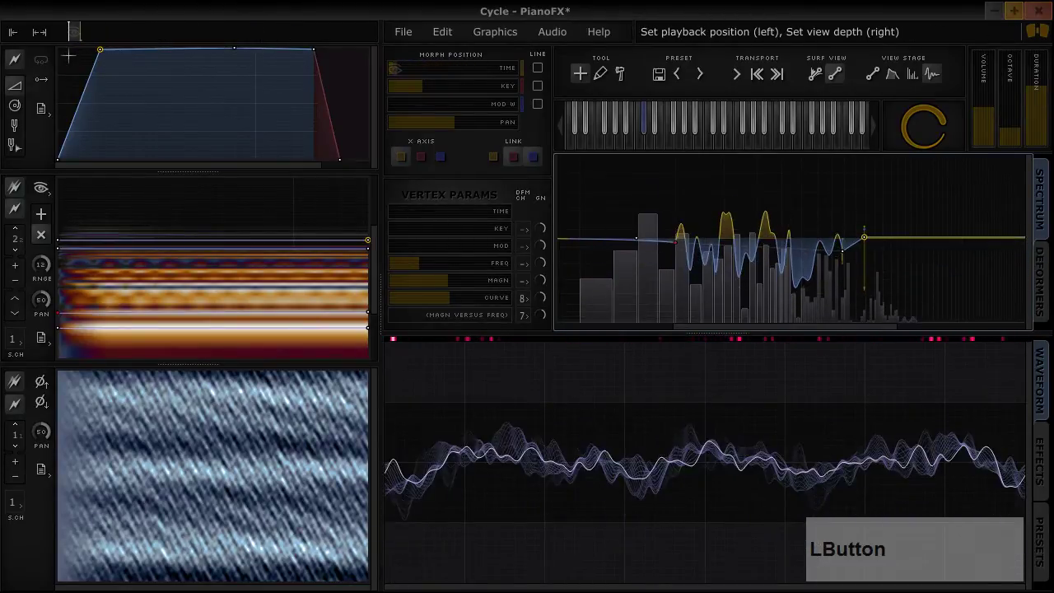
key("space")
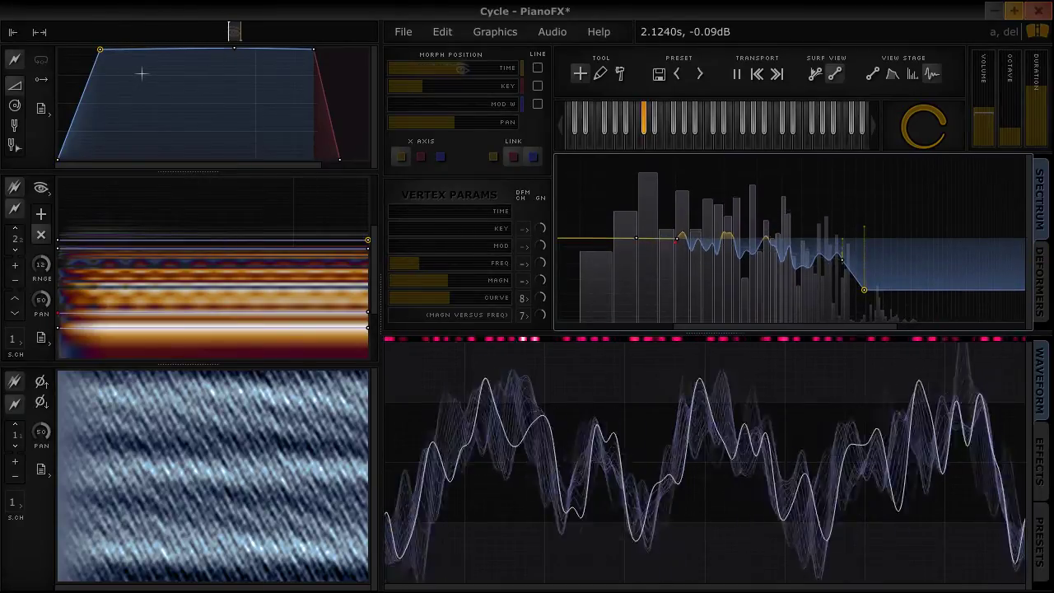
key("space")
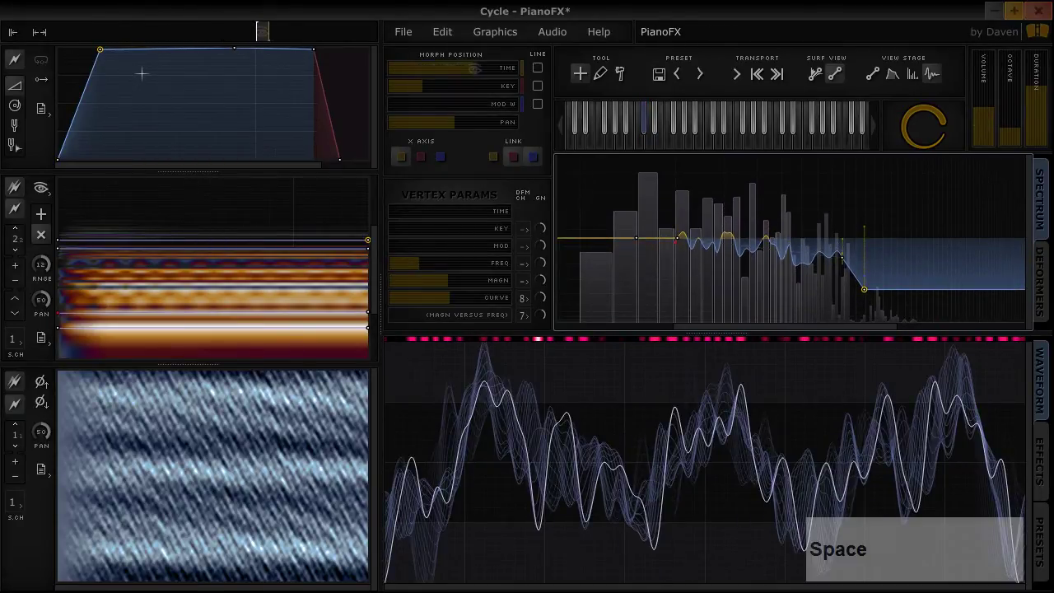
Step: Assign deform channel 1 to Amp versus Phase of the first waveform vertex in the empty preset and adjust the deformer's RAND amount
key("F10")
left_click_drag(557, 309, 556, 309)
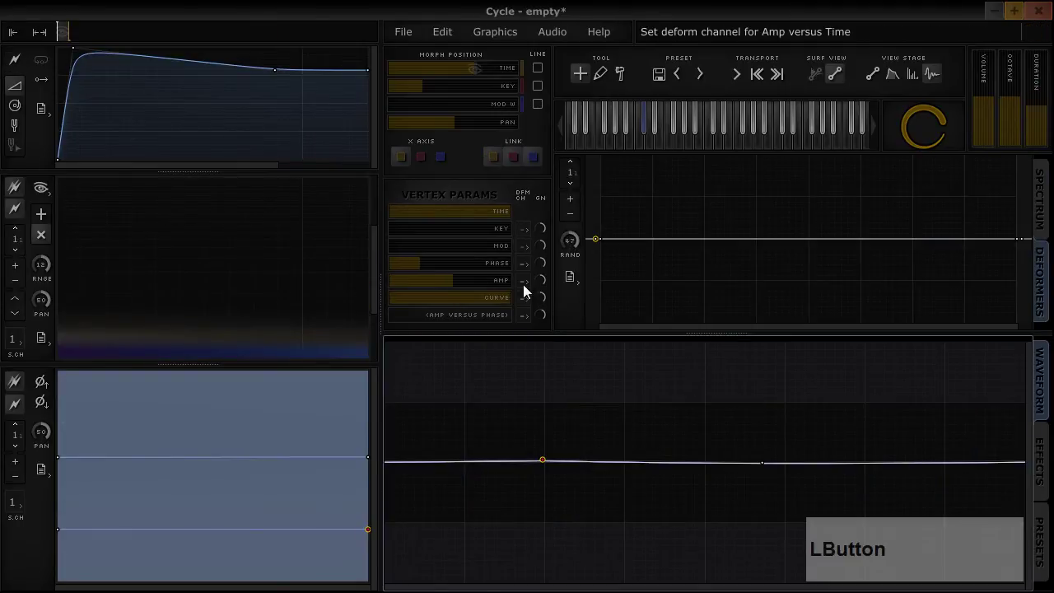
left_click(525, 317)
left_click(537, 365)
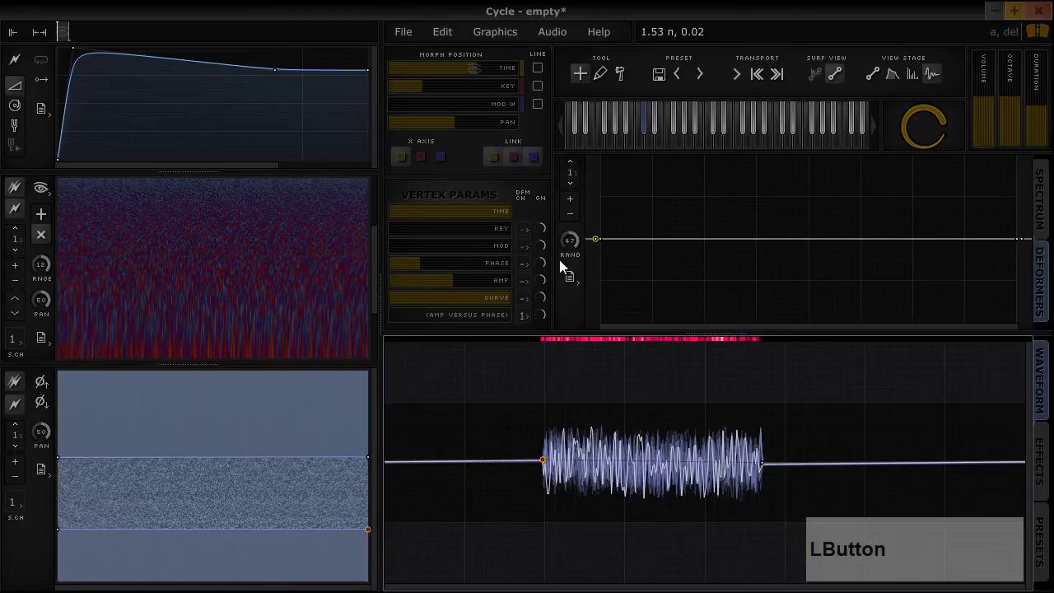
left_click_drag(567, 239, 571, 240)
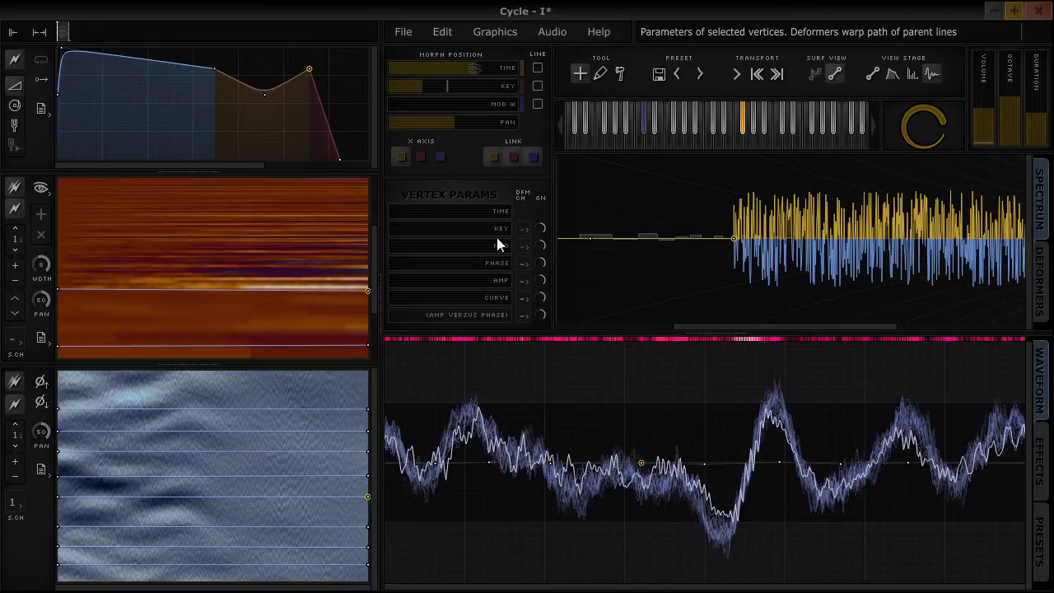
Step: Toggle the current phase spectrum layer of preset I
left_click(14, 213)
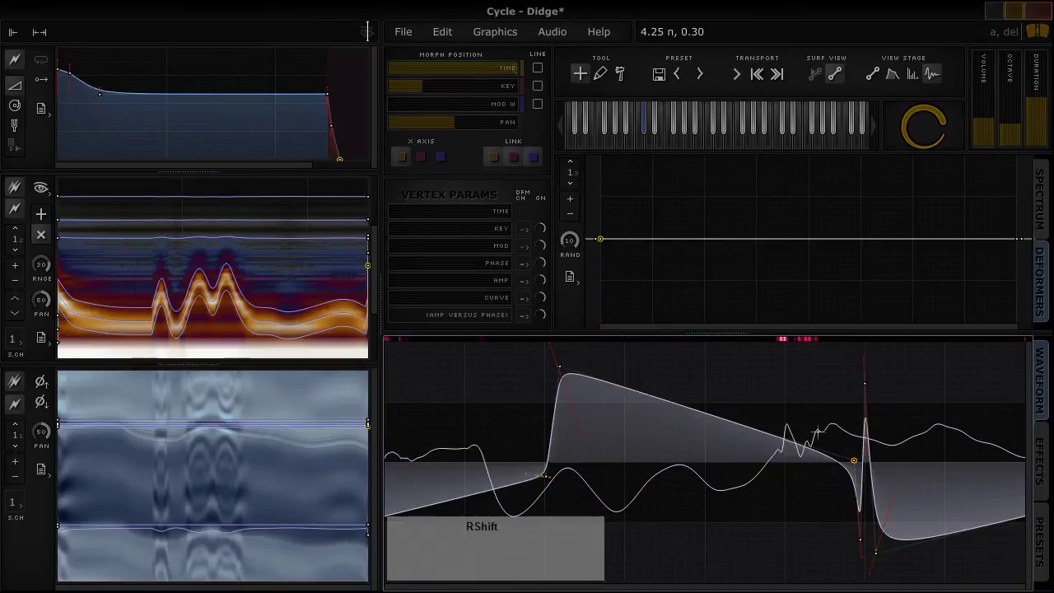
Step: Box-select the narrow group of waveform vertices in the Didge preset, assign deform channel 1 to their Phase and play the sound
key("shift")
left_click_drag(915, 402, 919, 349)
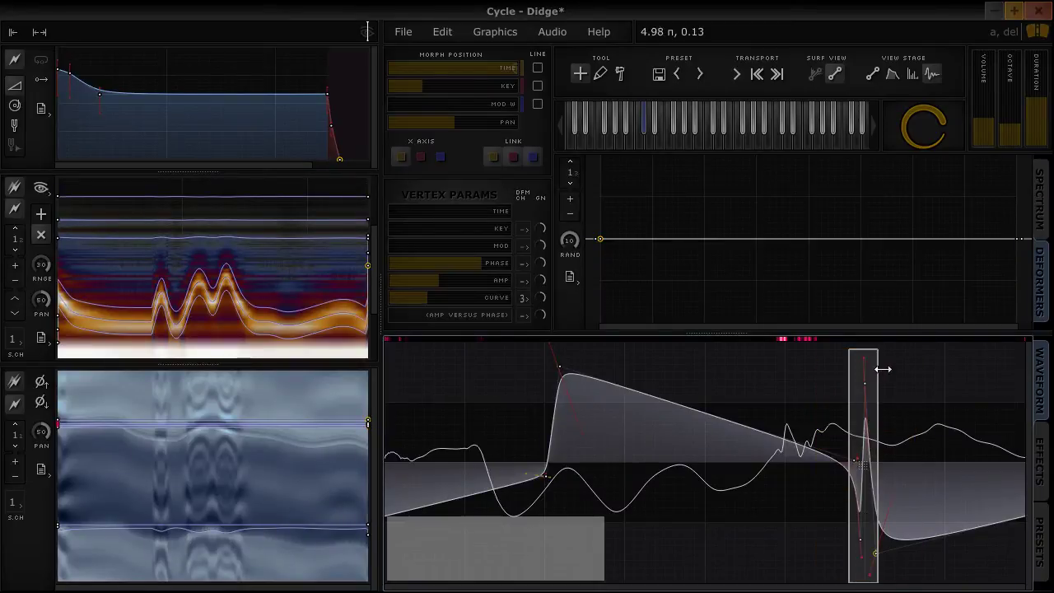
left_click(526, 268)
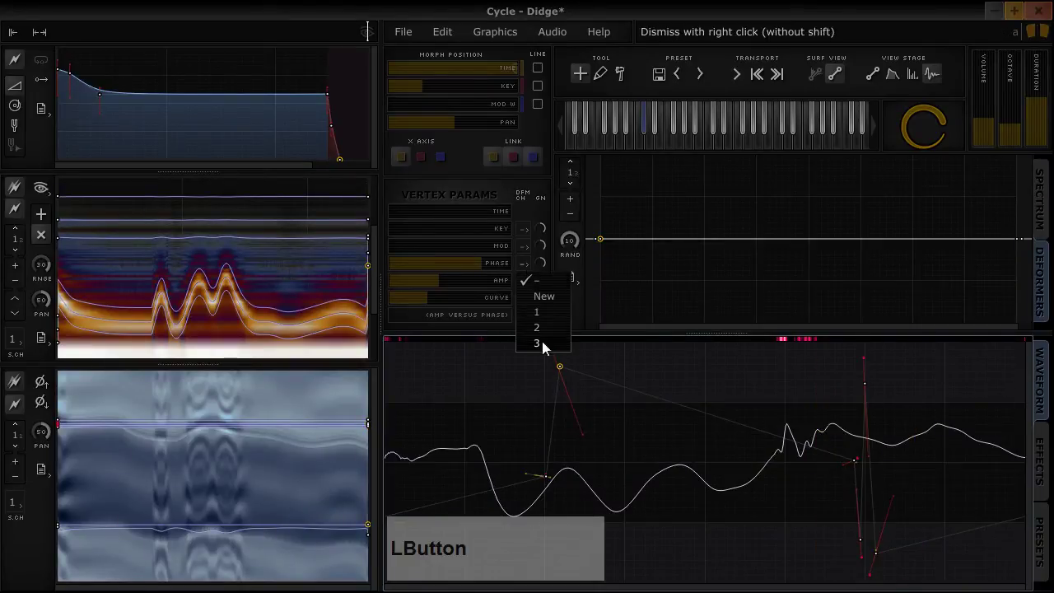
left_click(538, 313)
key("space")
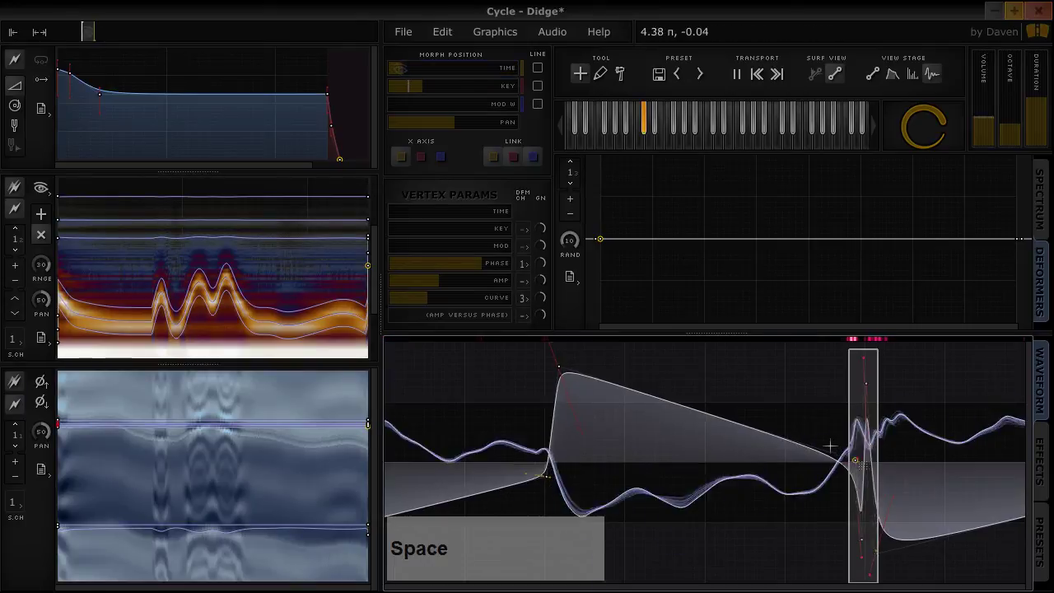
Step: Try a new deform channel for the Phase of the selected Didge vertices
left_click(524, 263)
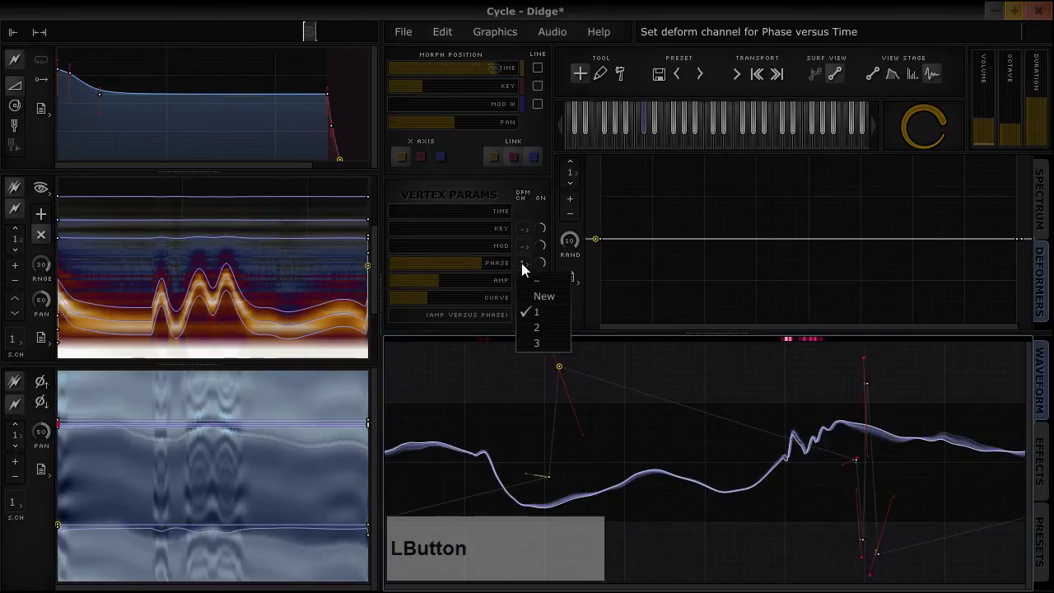
left_click(539, 294)
key("space")
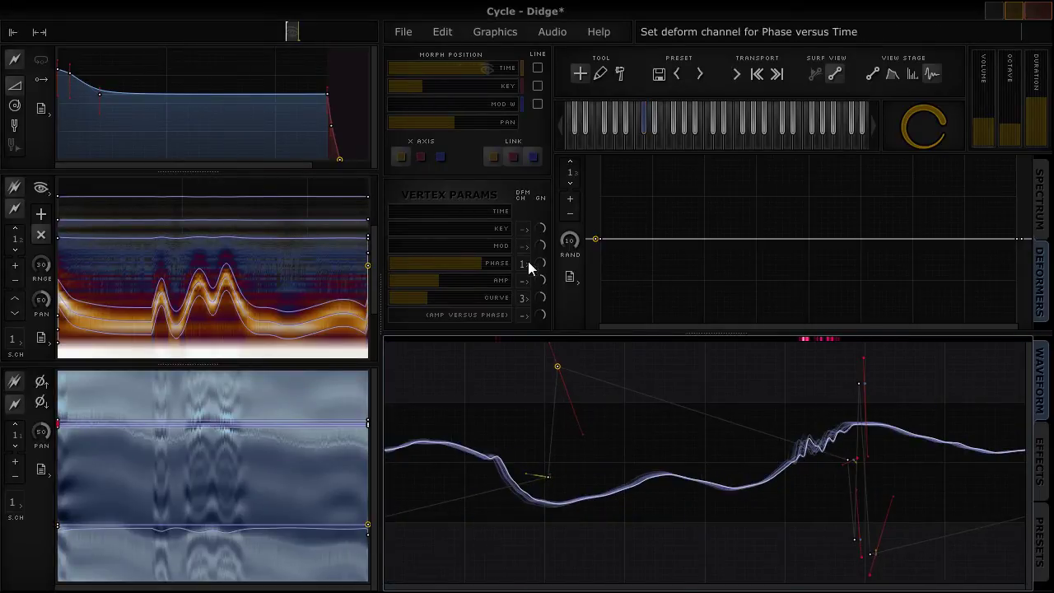
Step: Raise the Phase deformer gain of the selected Didge vertices in two stages, playing the sound after each change
left_click_drag(540, 262, 539, 233)
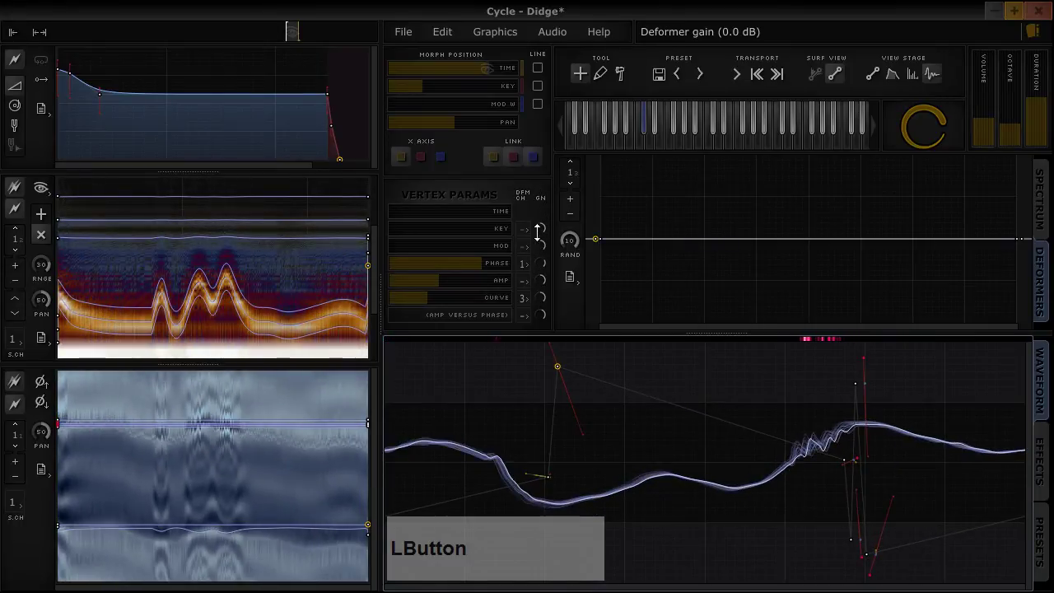
key("space")
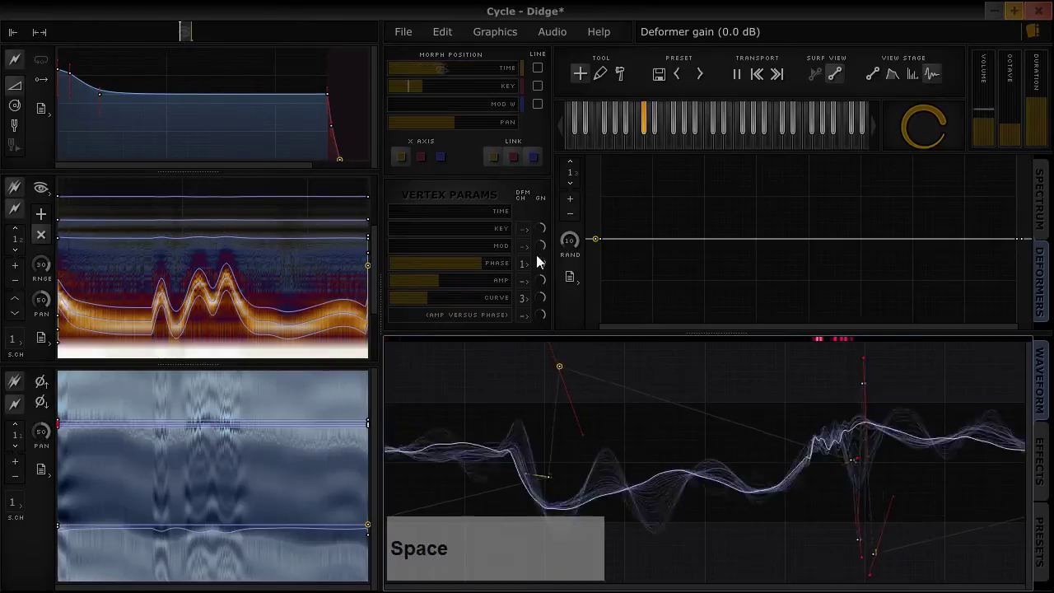
key("space")
left_click_drag(540, 265, 544, 233)
key("space")
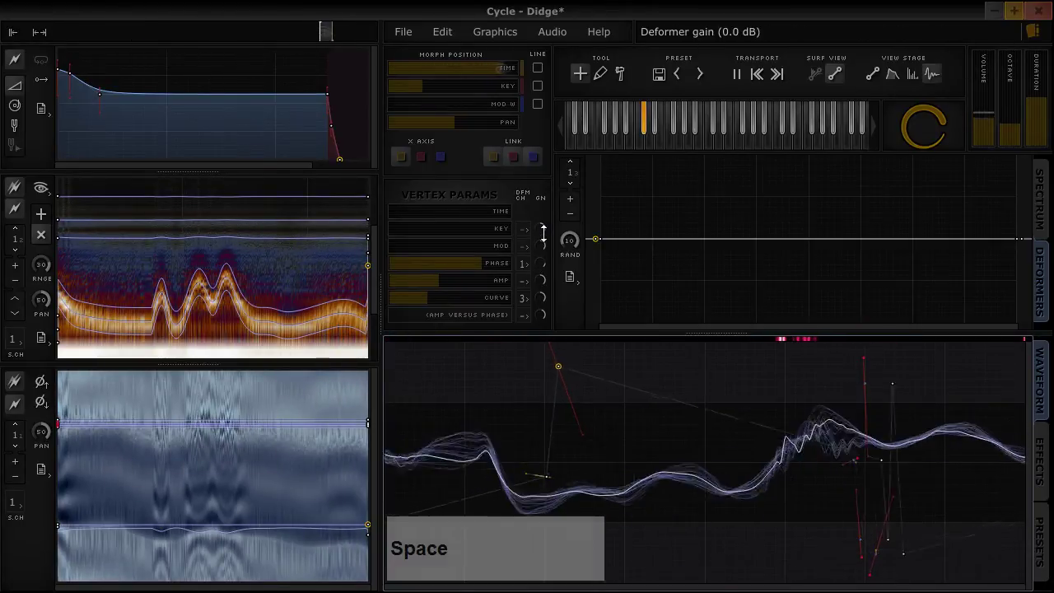
key("space")
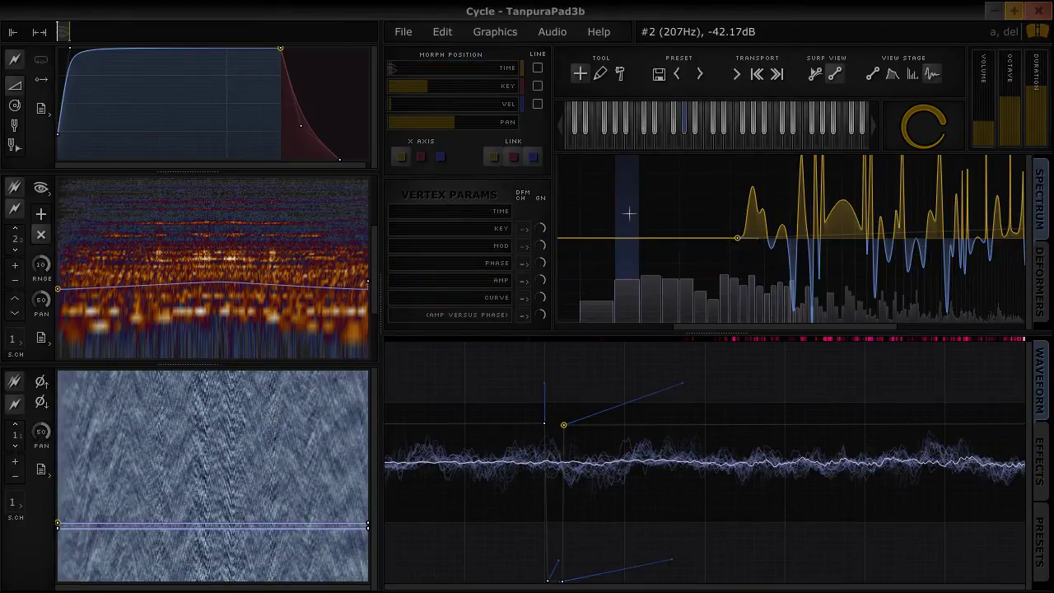
Step: Select the spectrum vertex before the spiky section in TanpuraPad3b and sweep the Vel morph position from its minimum to near its maximum
left_click_drag(416, 103, 392, 108)
right_click(738, 239)
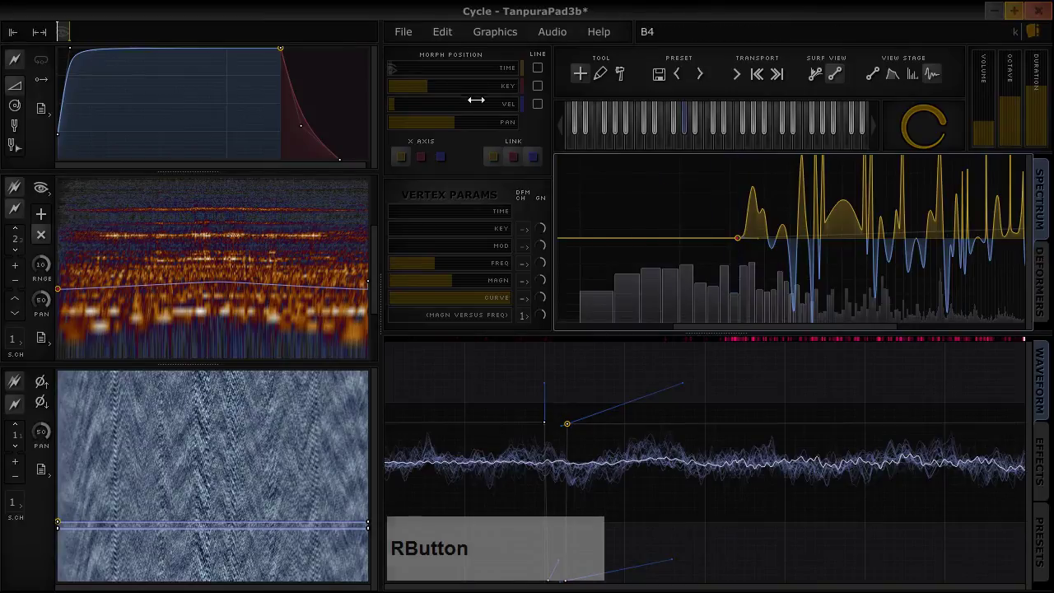
left_click_drag(476, 99, 527, 102)
right_click(663, 279)
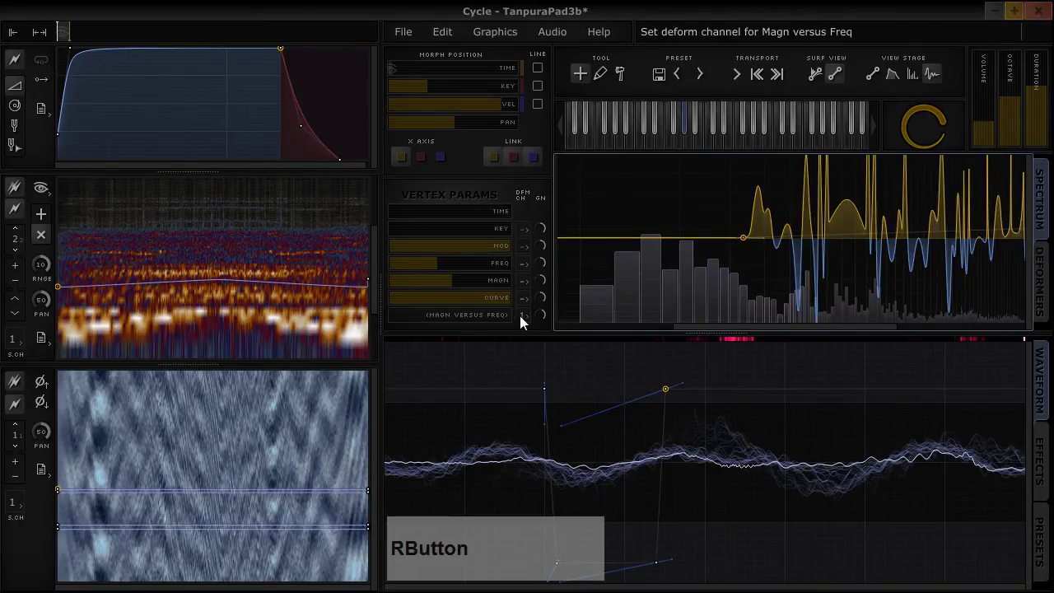
Step: Check the Magn versus Freq deform channel of the TanpuraPad3b spectrum vertex and sweep the Key morph position
left_click(522, 315)
right_click(722, 229)
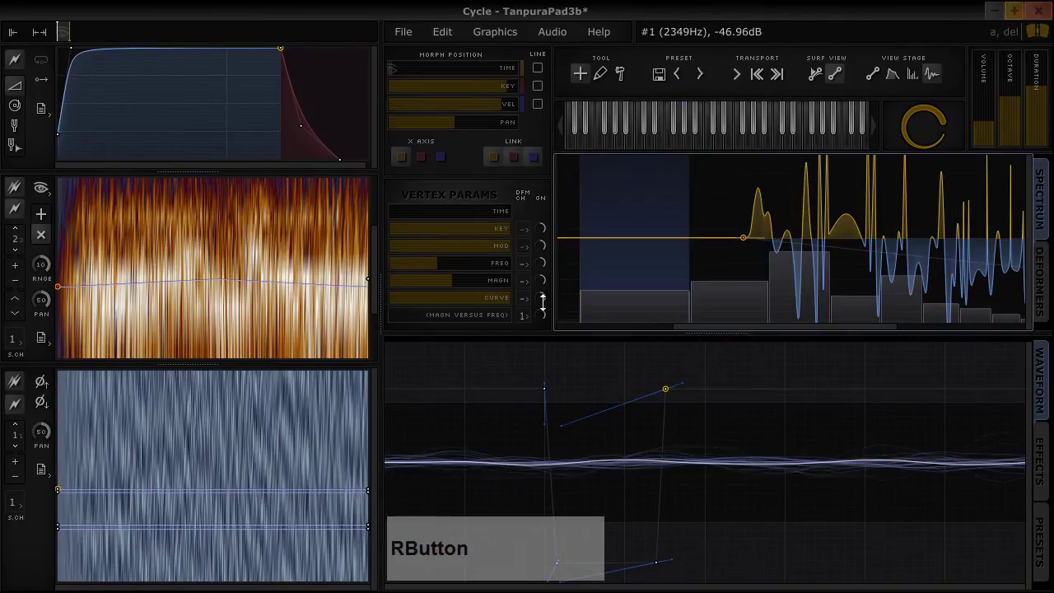
left_click_drag(408, 87, 434, 87)
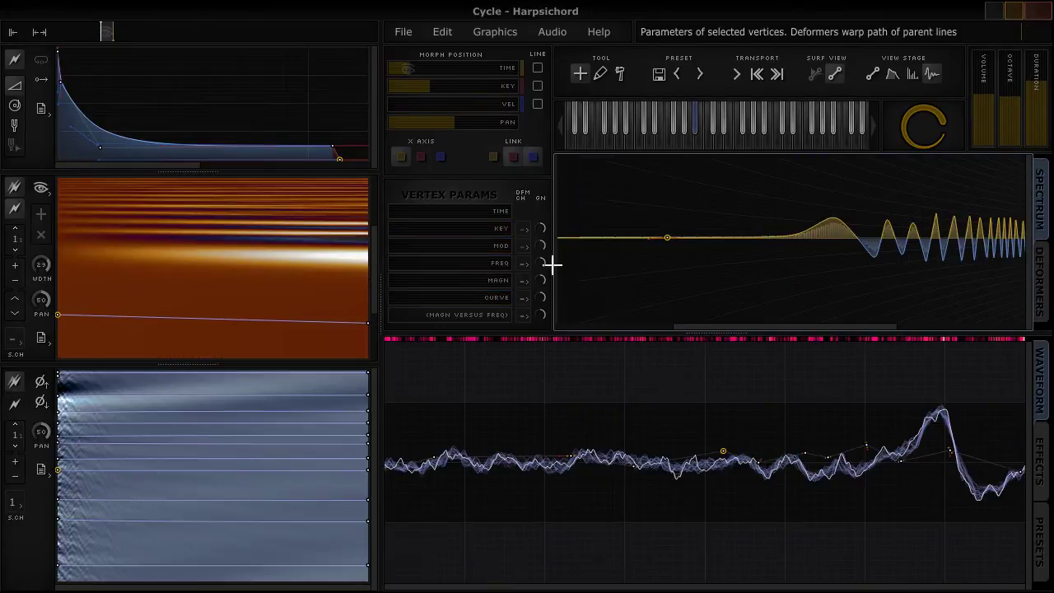
Step: Select the Harpsichord spectrum vertex in the flat section and examine its Curve at the minimum and near-maximum Time morph positions
right_click(666, 243)
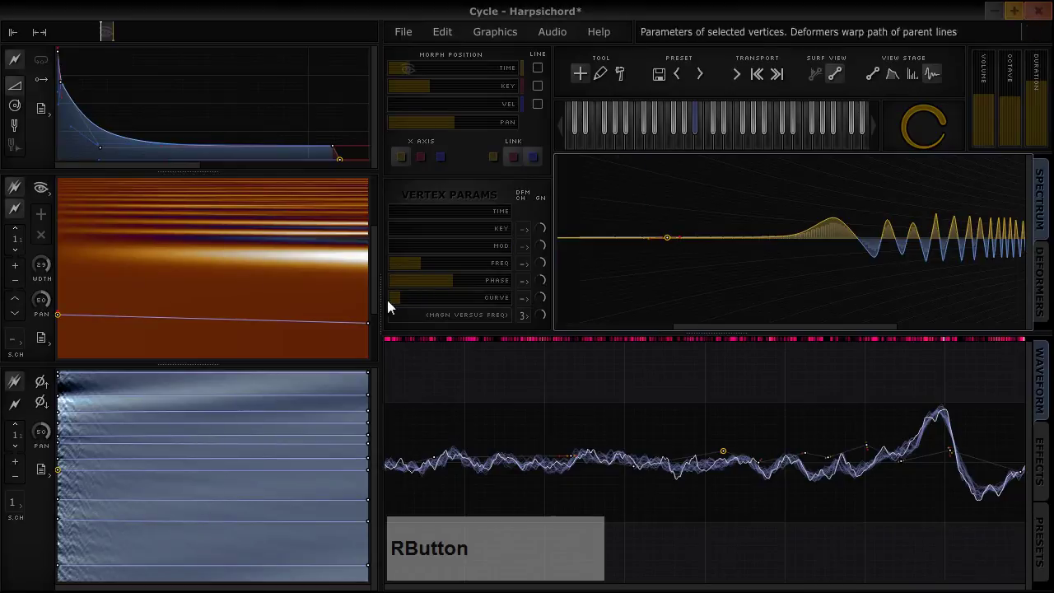
mouse_move(400, 297)
left_mouse_down()
mouse_move(457, 293)
mouse_move(402, 308)
left_mouse_up()
left_click_drag(400, 68, 603, 165)
right_click(651, 238)
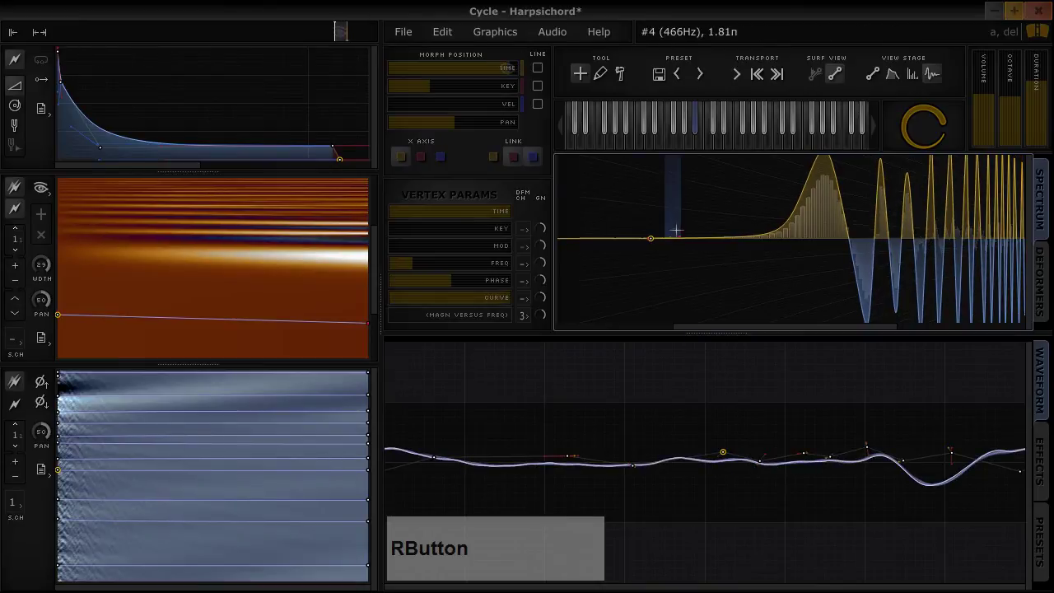
left_click_drag(485, 304, 350, 88)
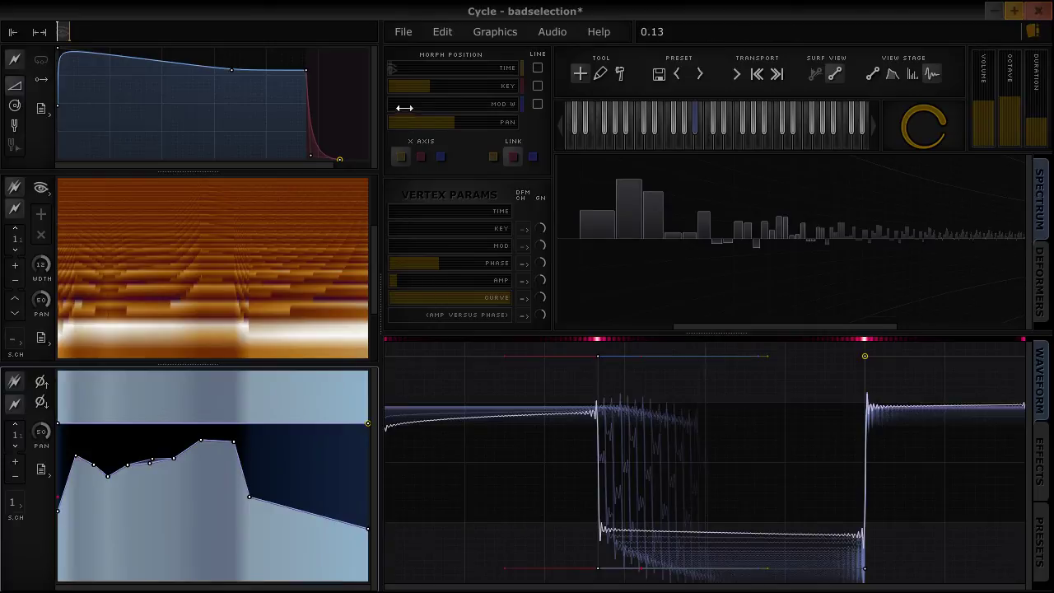
Step: Sweep the Mod W morph position of the badselection preset from its minimum to its maximum
left_click_drag(404, 108, 541, 106)
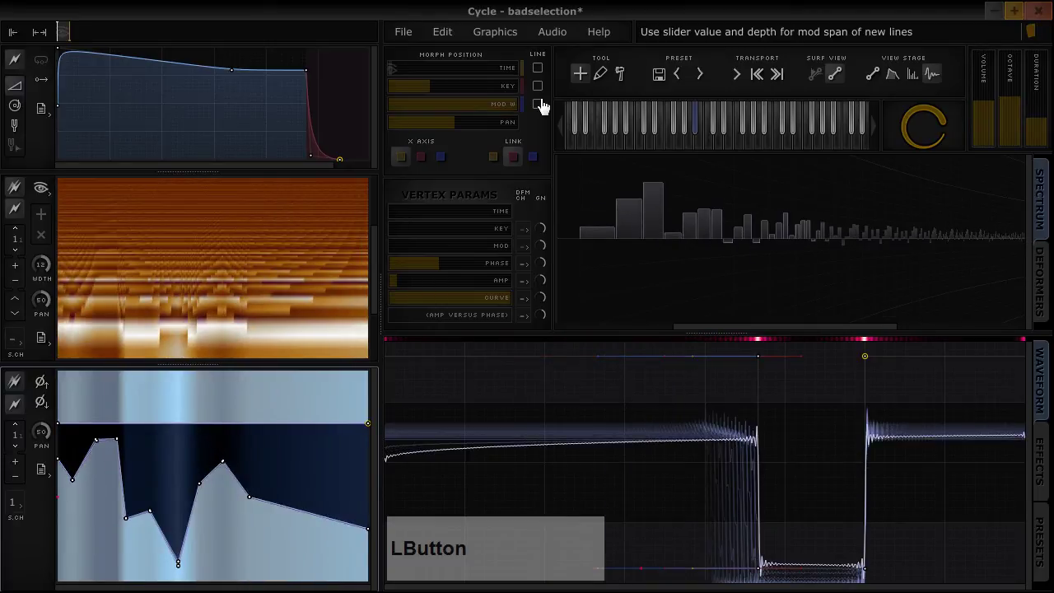
Step: Add a second deformer channel and shape its curve into uneven waves with five vertices
key("d")
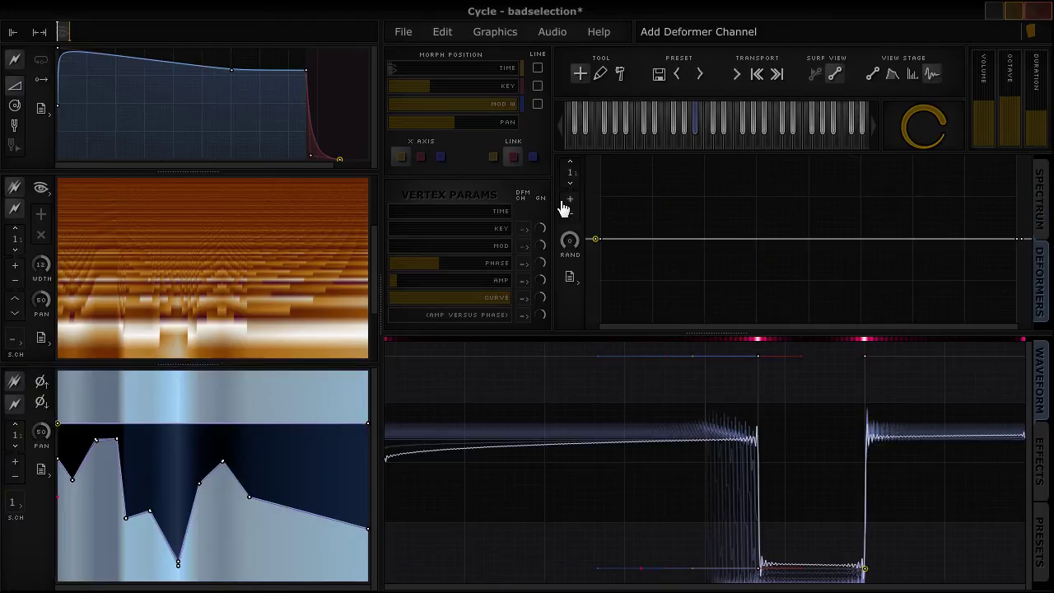
left_click(571, 202)
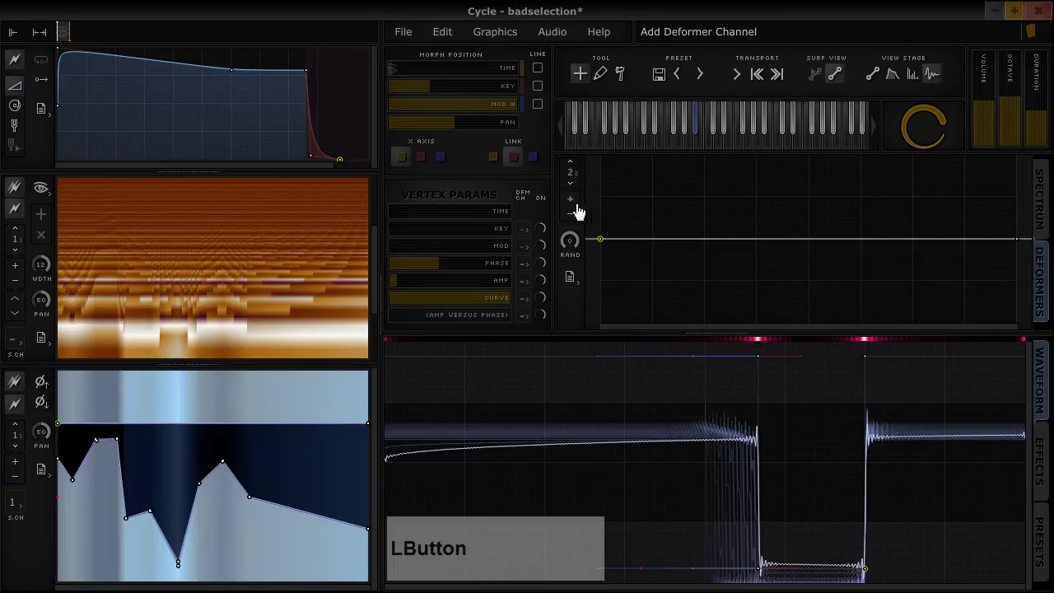
left_click(635, 219)
left_click(680, 258)
left_click(689, 231)
left_click(739, 273)
left_click(735, 212)
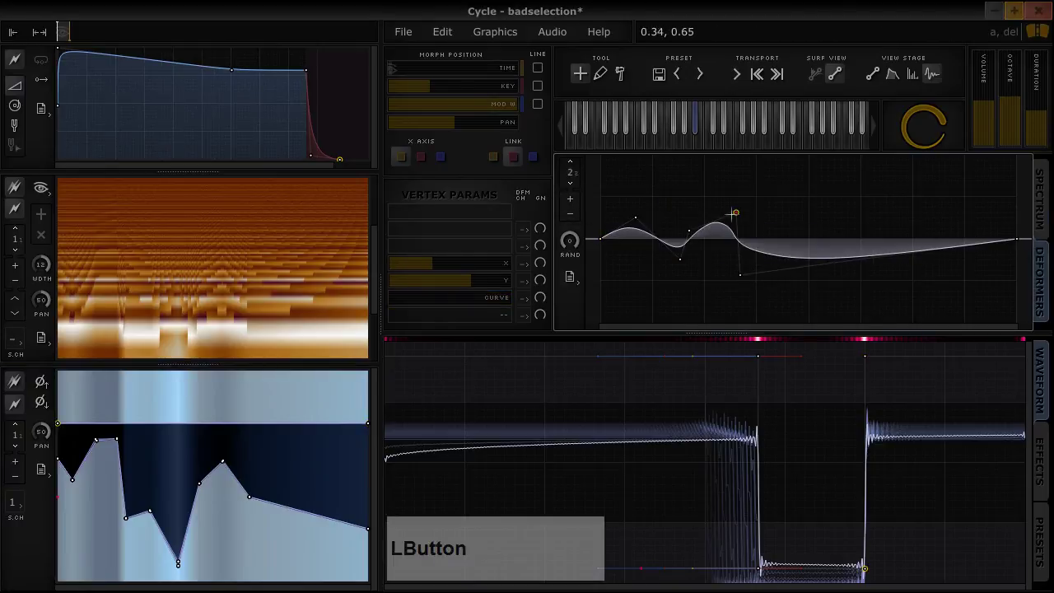
left_click(570, 221)
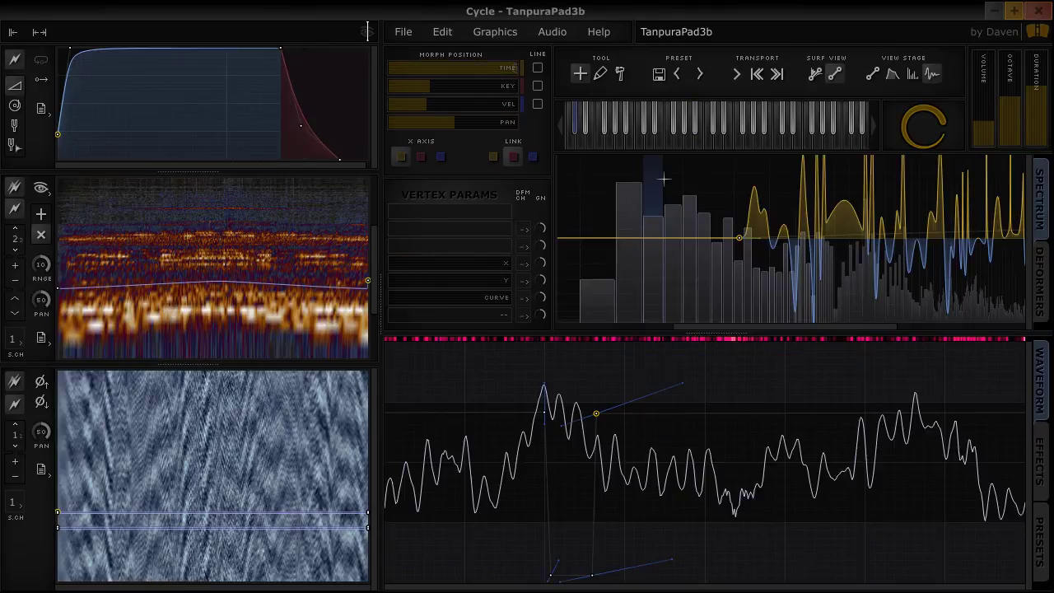
Step: Play the TanpuraPad3b sound
key("space")
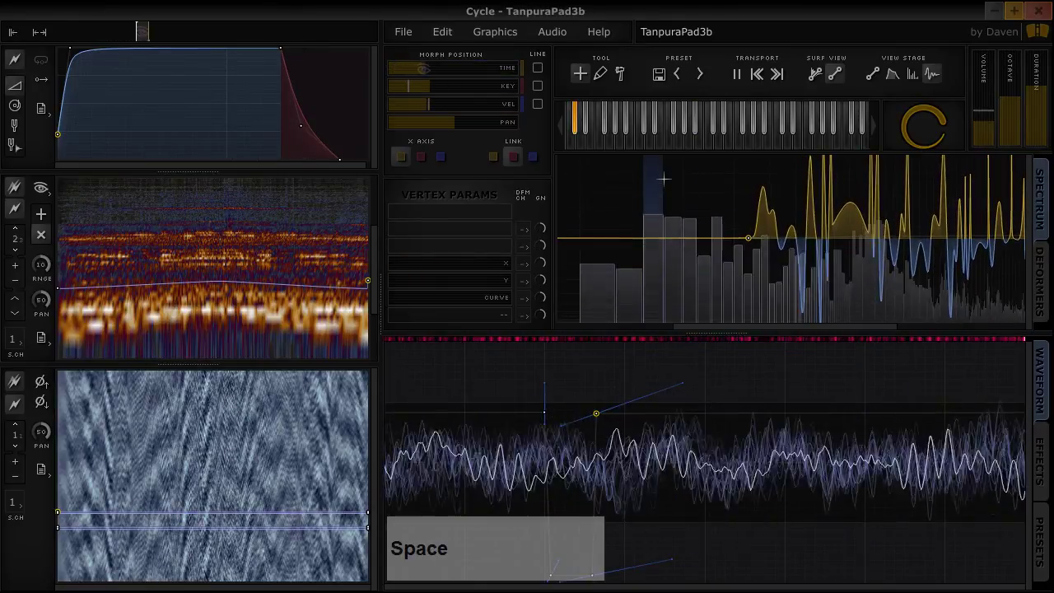